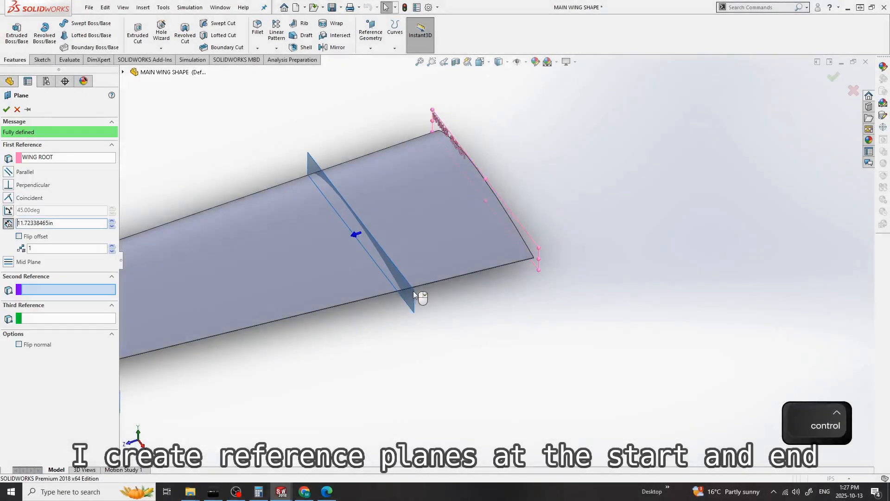
Step: Create a reference plane offset 10 in from the WING ROOT plane and name it FIXED PART END
type("n")
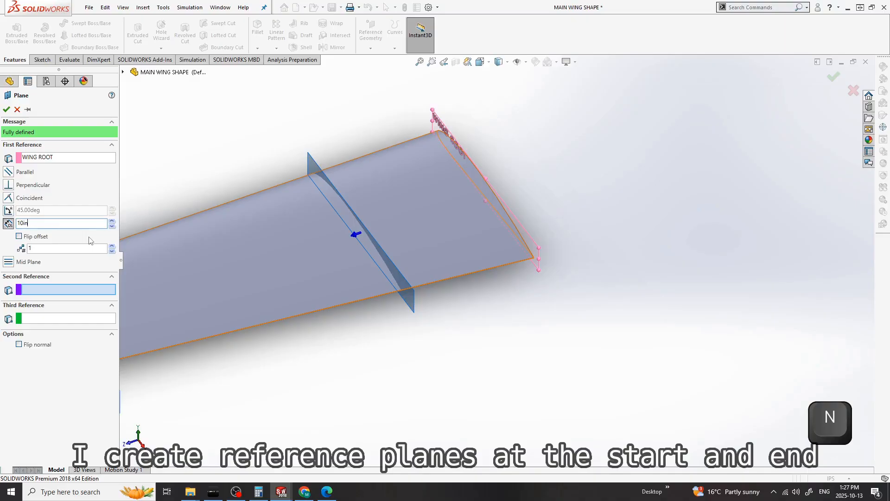
key("Return")
type("FIXED PART END")
left_click(754, 106)
scroll(471, 260, "down", 1)
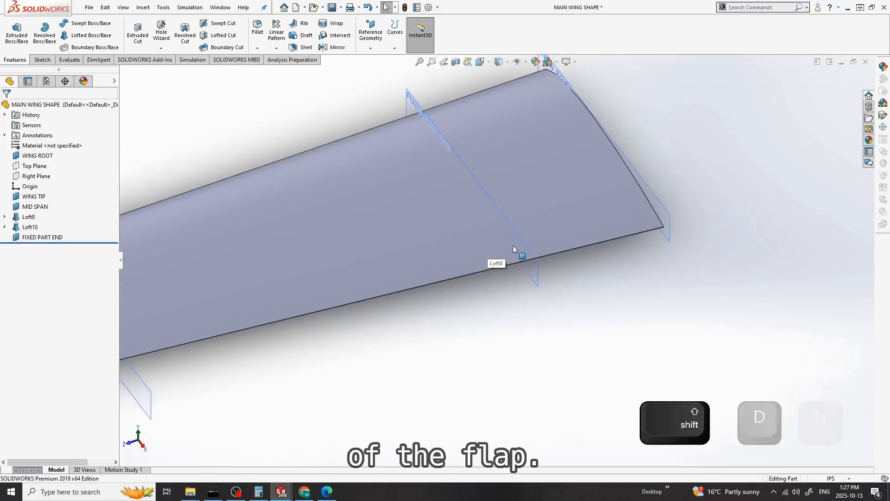
Step: Create a reference plane offset 1 in from FIXED PART END and name it FLAP START
key("Return")
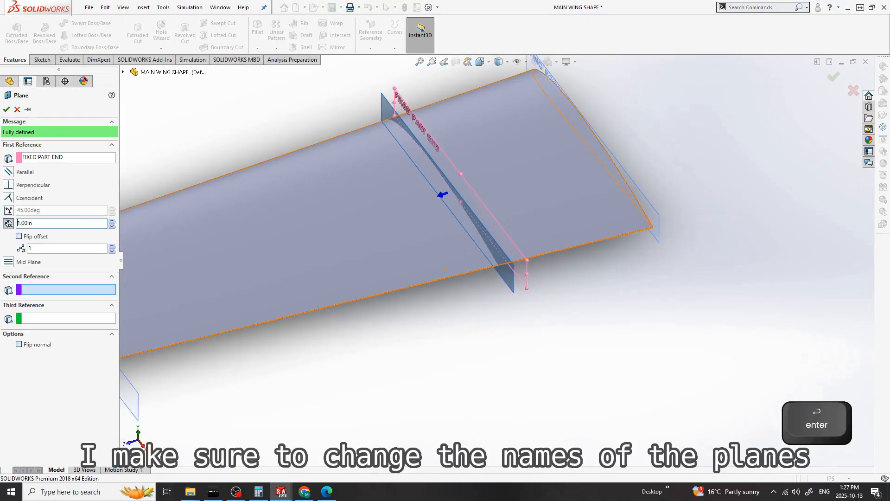
scroll(666, 215, "up", 5)
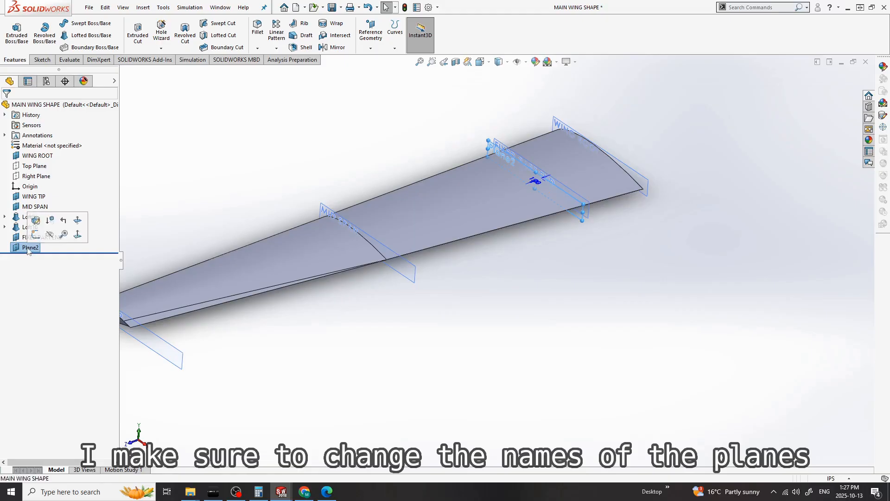
type("FLAP STR")
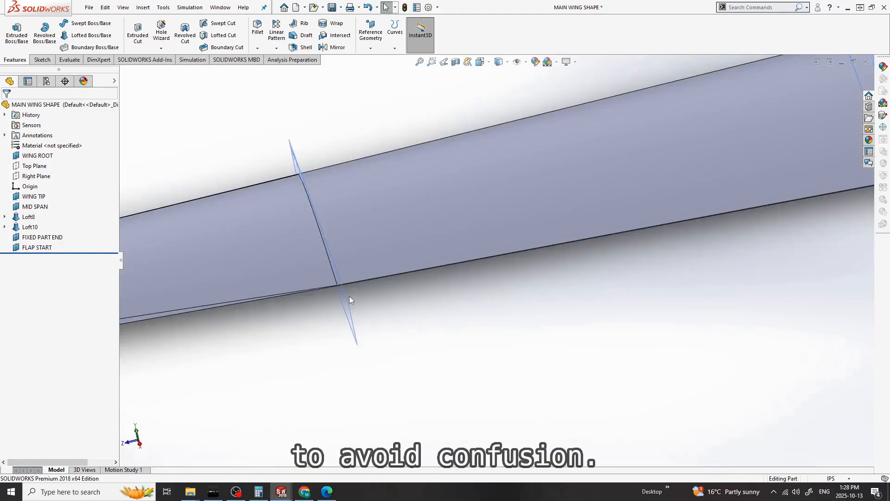
Step: Create a reference plane offset from the MID SPAN plane and name it FLAP END
left_click_drag(347, 307, 354, 306, "ctrl")
key("Return")
type("FLAP END")
Step: Split the wing body with the FLAP START plane as the trim tool
left_click(143, 8)
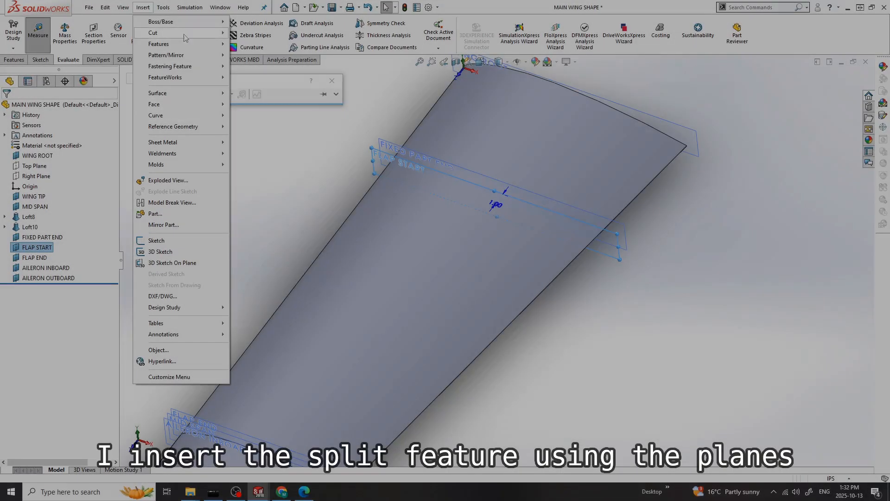
mouse_move(159, 44)
left_click(251, 280)
left_click(59, 194)
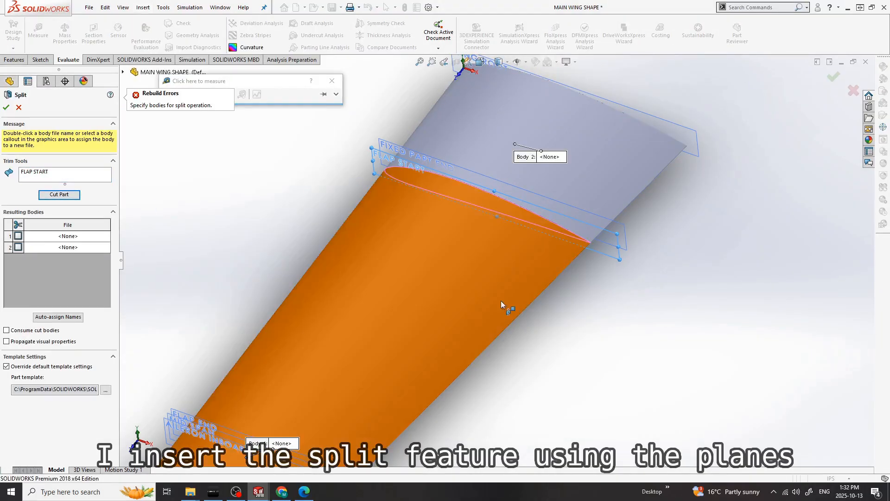
left_click(18, 237)
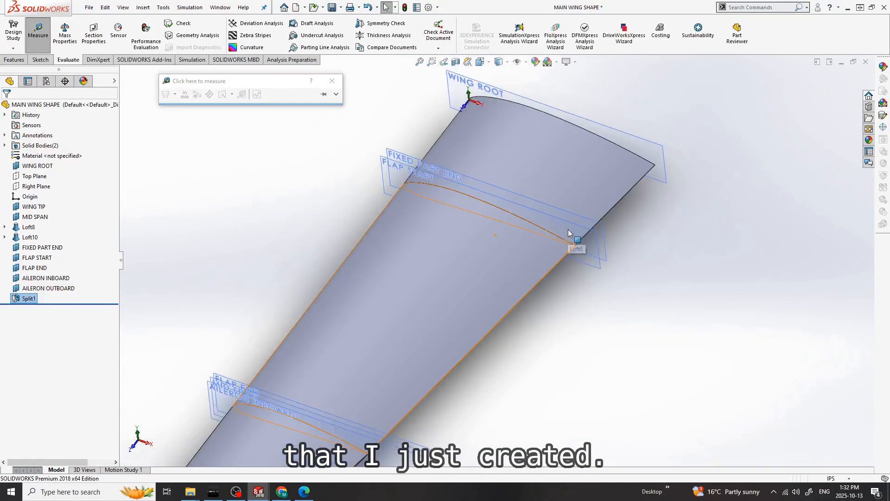
Step: Split all wing bodies with the FLAP END plane as the trim tool and save the part
middle_click_drag(570, 238, 453, 295)
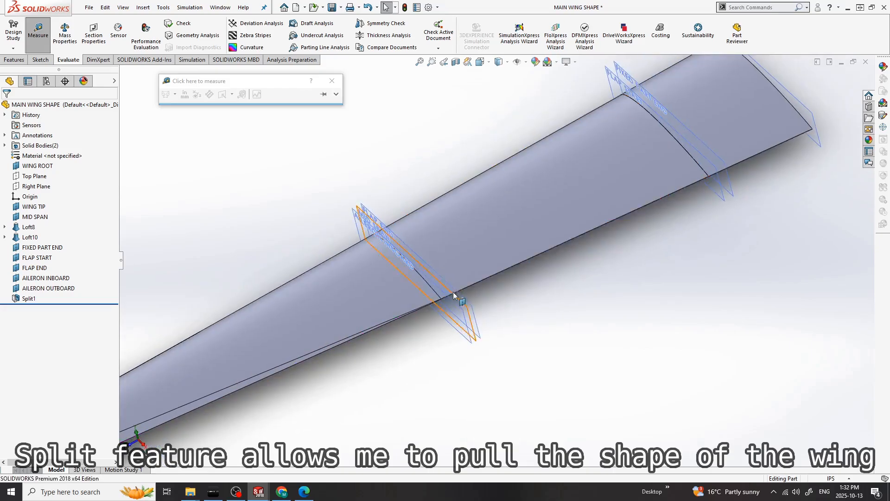
left_click(138, 8)
mouse_move(174, 43)
left_click(250, 217)
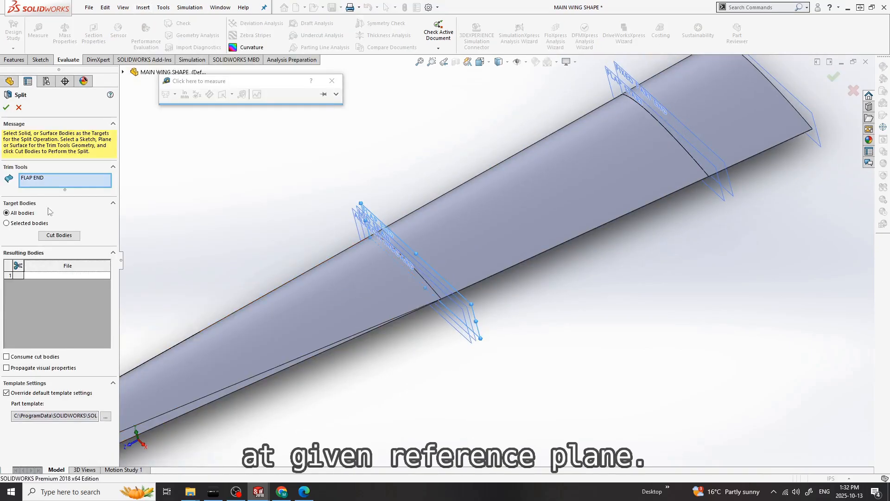
left_click(51, 236)
left_click(8, 108)
key("ctrl+s")
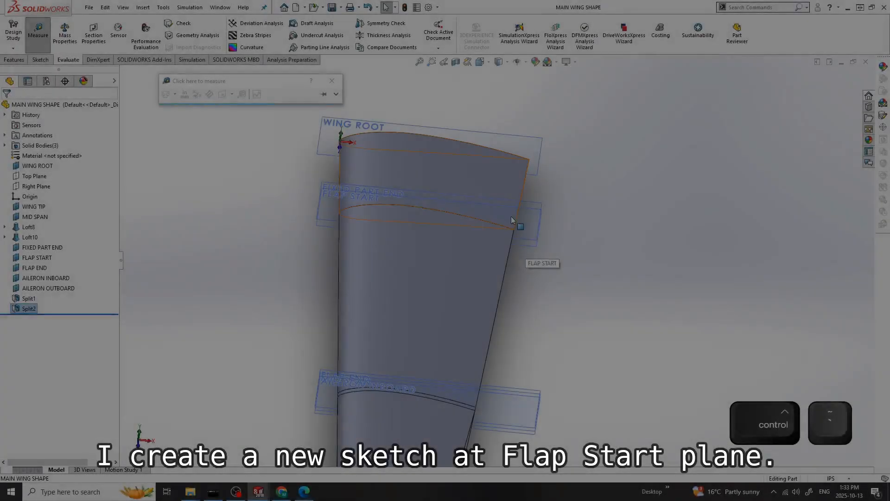
Step: Start a sketch on the FLAP START plane and view it from the front
left_click(538, 218)
left_click(562, 218)
key("ctrl+1")
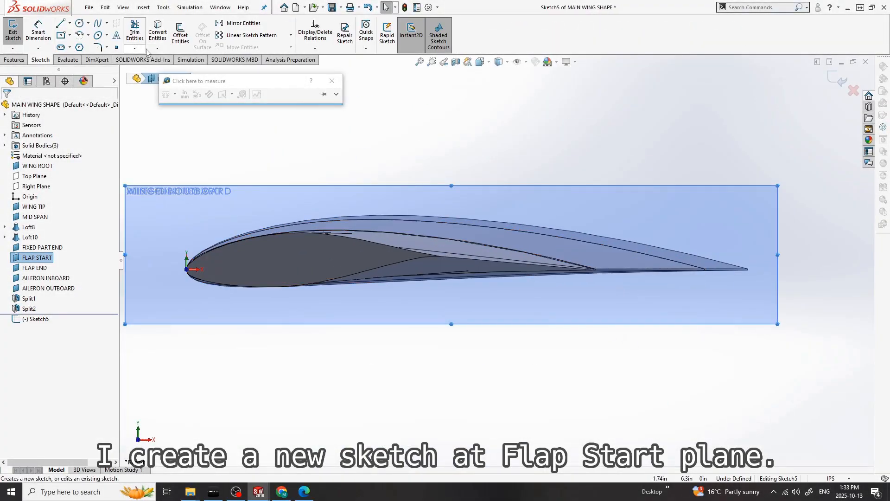
Step: Convert the airfoil contour created by the split at FLAP START into sketch entities and exit the sketch
left_click(165, 41)
mouse_move(489, 183)
middle_mouse_down()
mouse_move(217, 218)
mouse_move(246, 251)
mouse_move(209, 190)
middle_mouse_up()
right_click(228, 239)
key("Return")
left_click(220, 274)
right_click(221, 274)
key("ctrl+1")
middle_click_drag(479, 292, 431, 320)
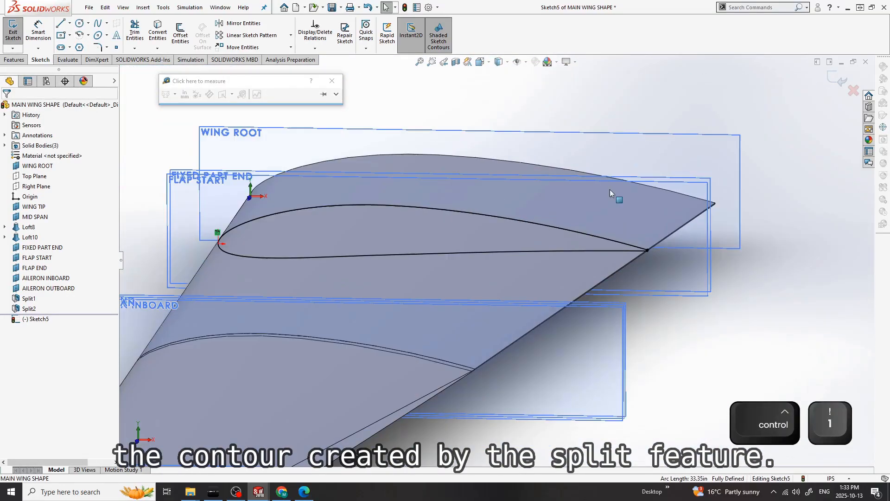
scroll(646, 166, "down", 1)
middle_click_drag(496, 185, 496, 209)
scroll(497, 194, "up", 4)
left_click(841, 80)
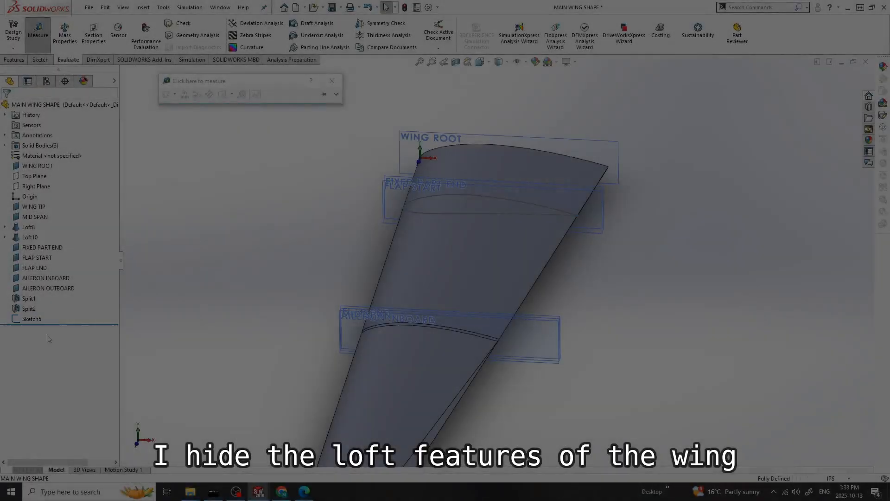
Step: Hide the wing's loft bodies and reopen the airfoil contour sketch for editing, viewed face-on
key("Escape")
right_click(31, 319)
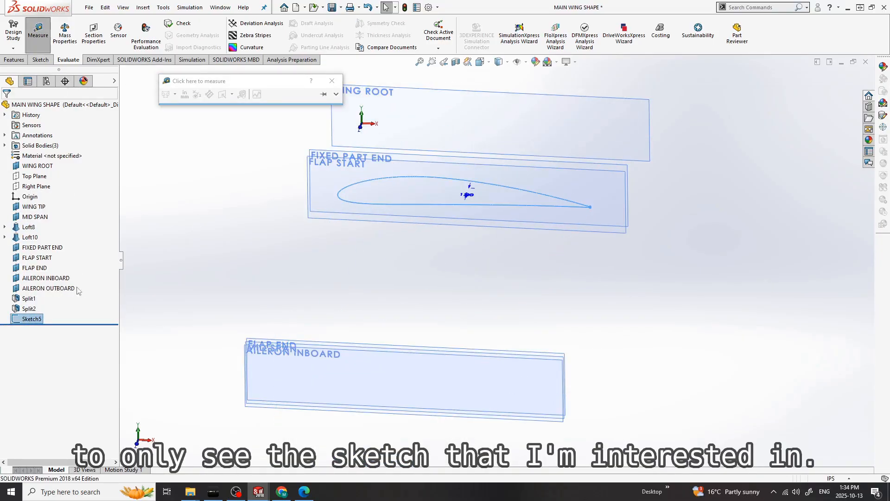
right_click(31, 318)
left_click(41, 288)
key("ctrl+8")
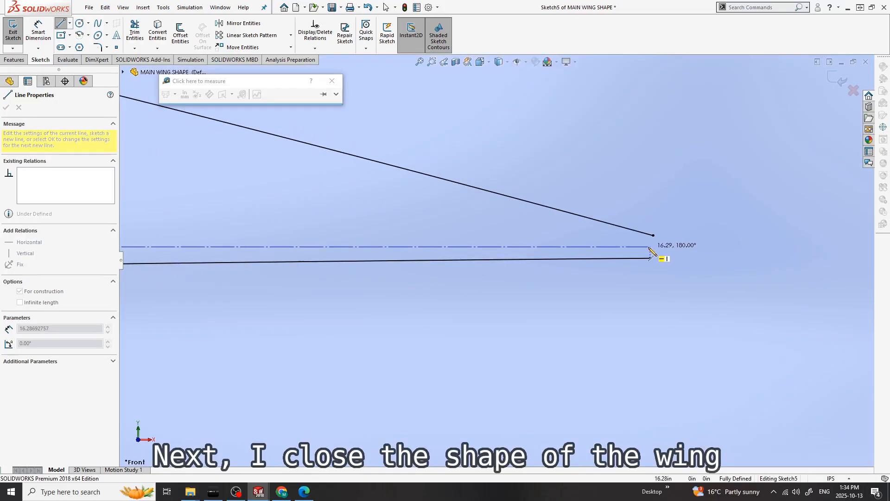
Step: Draw a horizontal construction chord line about 16.29 in long to the trailing edge and close the trailing-edge gap with a short line
left_click(649, 246)
key("l")
left_click(650, 258)
left_click(653, 235)
key("Escape")
Step: Make the chord line's end point coincident with the midpoint of the short trailing-edge line
left_click(650, 247)
scroll(652, 248, "up", 6)
scroll(655, 271, "down", 8)
left_click(509, 238, "ctrl")
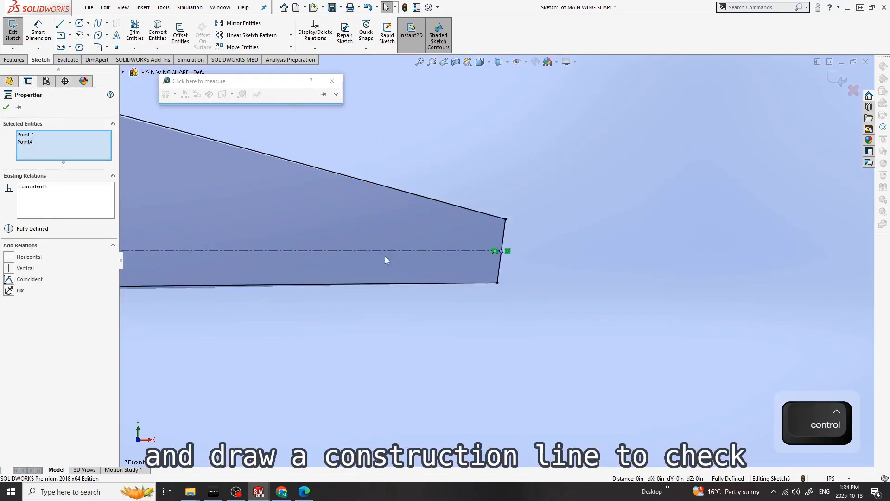
Step: Measure the length of the horizontal construction chord line
scroll(438, 258, "down", 5)
scroll(148, 258, "up", 5)
scroll(468, 254, "down", 5)
left_click(260, 257)
key("Escape")
left_click(67, 60)
left_click(37, 34)
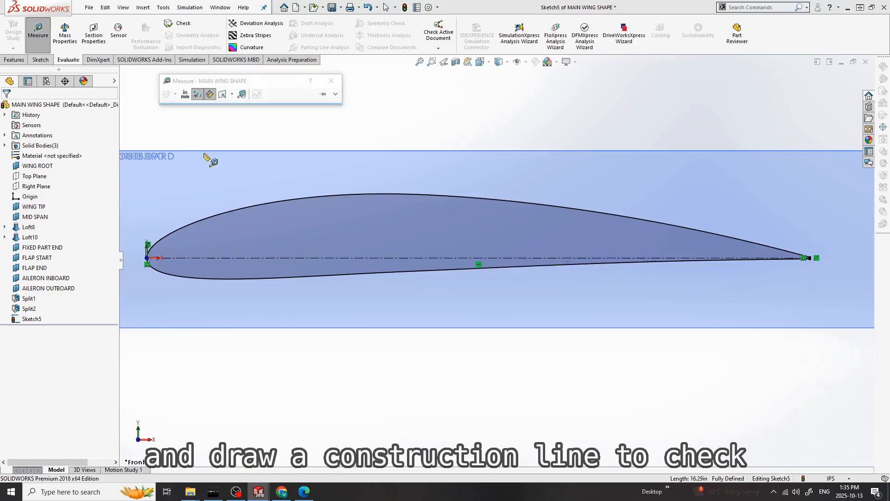
left_click(477, 258)
Step: Calculate a quarter of the chord as 16.29 ÷ 4 in the Calculator app and close it
key("Return")
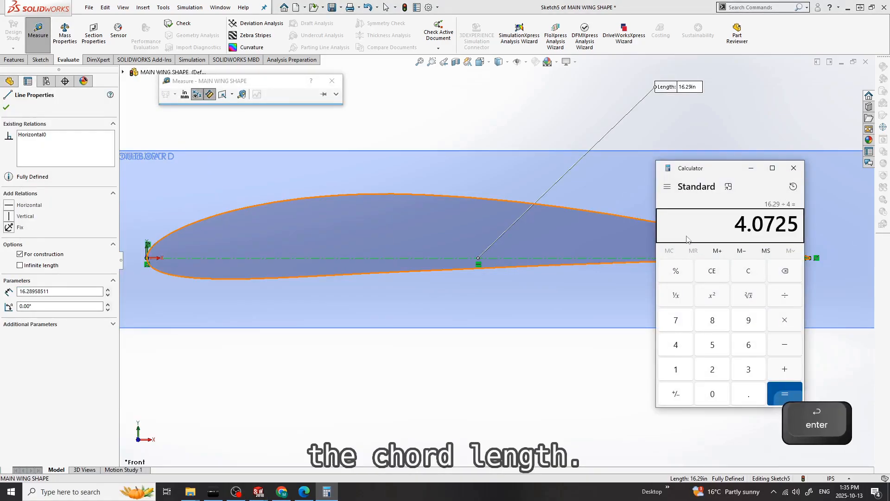
left_click_drag(752, 172, 580, 178)
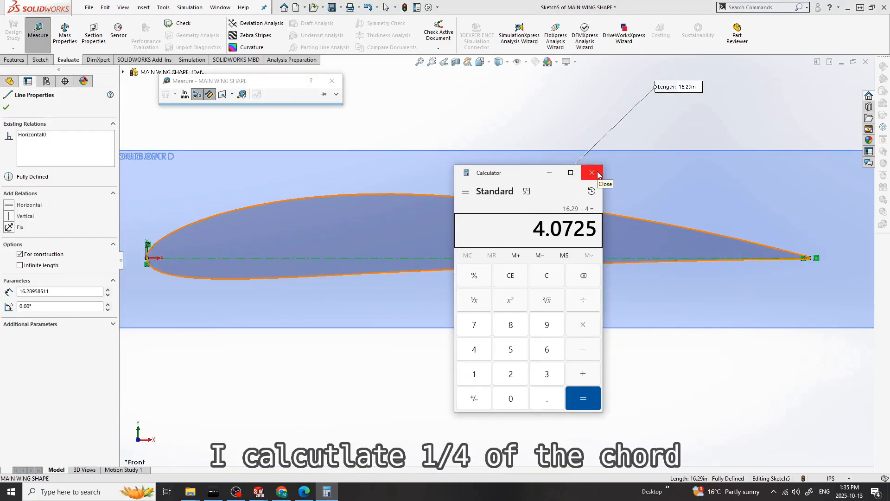
left_click(598, 174)
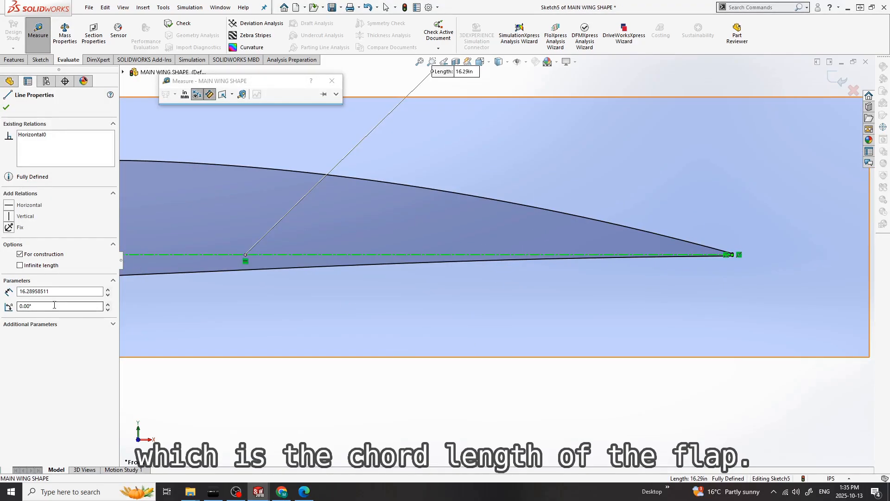
Step: Draw a vertical construction line across the airfoil and dimension it 16.29/4 in from the trailing edge
scroll(496, 262, "up", 2)
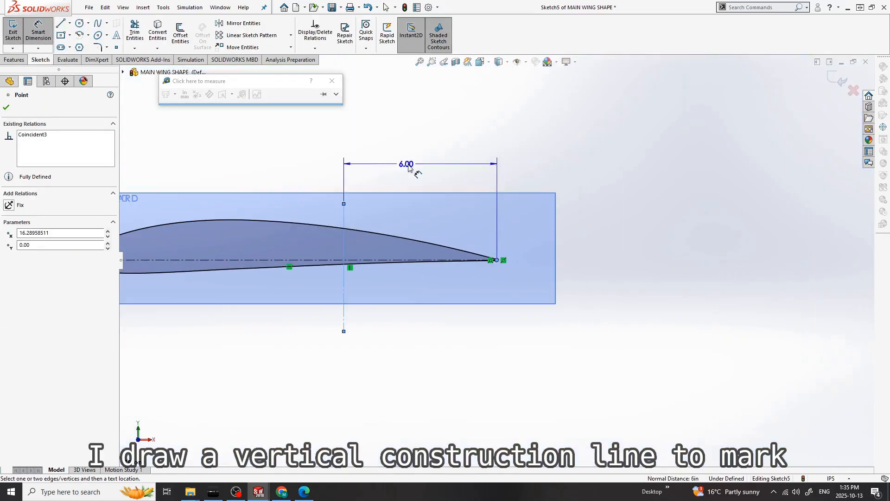
left_click(390, 171)
type("16.29/4")
key("Return")
Step: Switch to the R/C model aircraft design book and read the slotted flap proportions in Figures 3 and 4
scroll(387, 307, "down", 4)
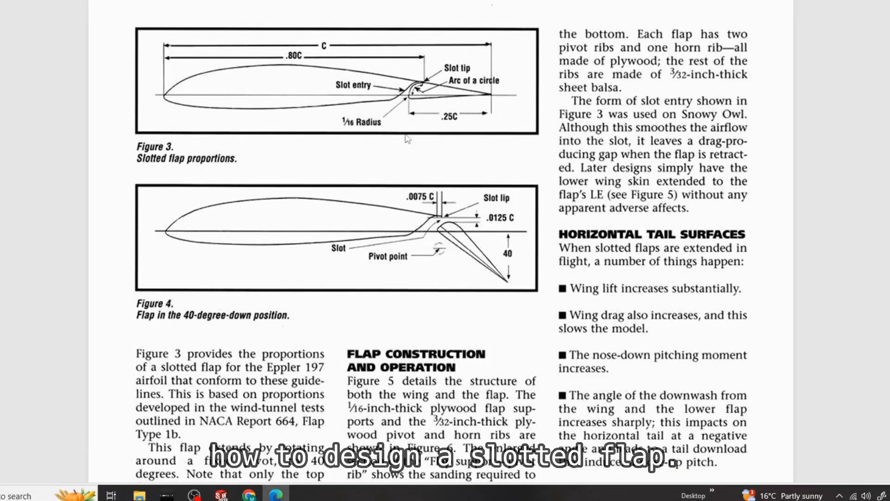
scroll(412, 161, "up", 5)
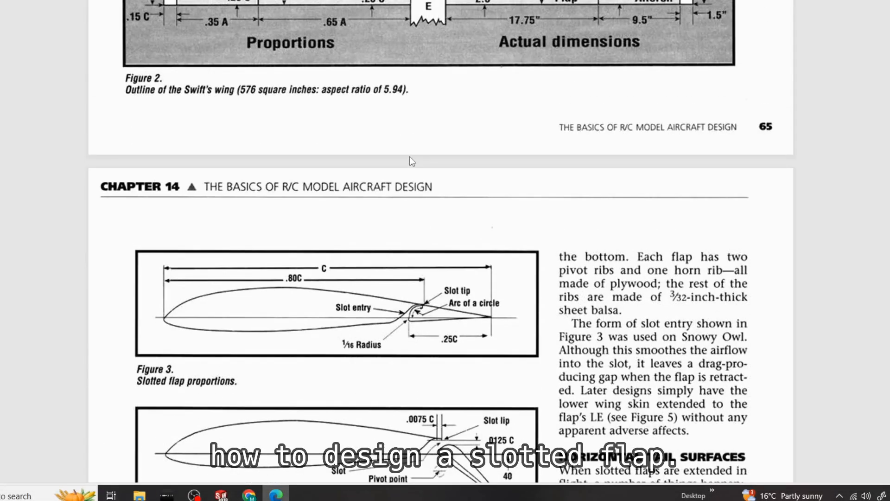
scroll(455, 263, "down", 1)
scroll(454, 263, "down", 2)
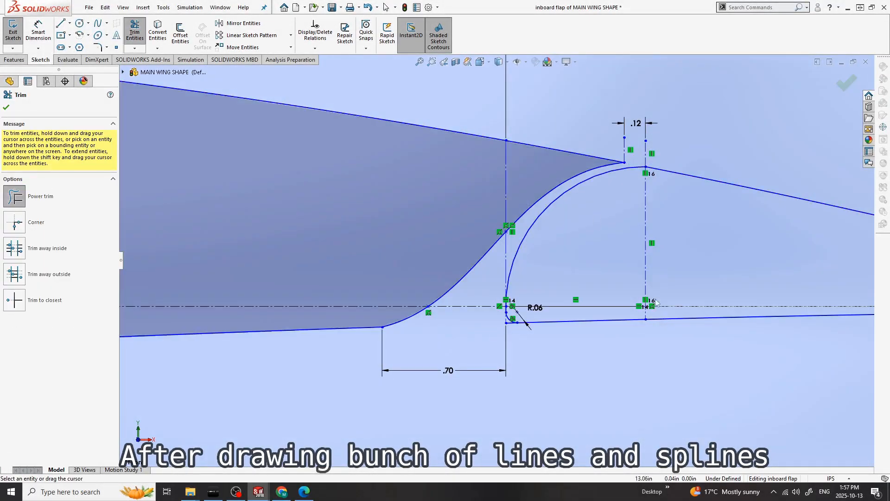
Step: Undo the last two edits to the slotted flap sketch
scroll(487, 370, "down", 5)
scroll(431, 371, "up", 5)
scroll(487, 274, "up", 5)
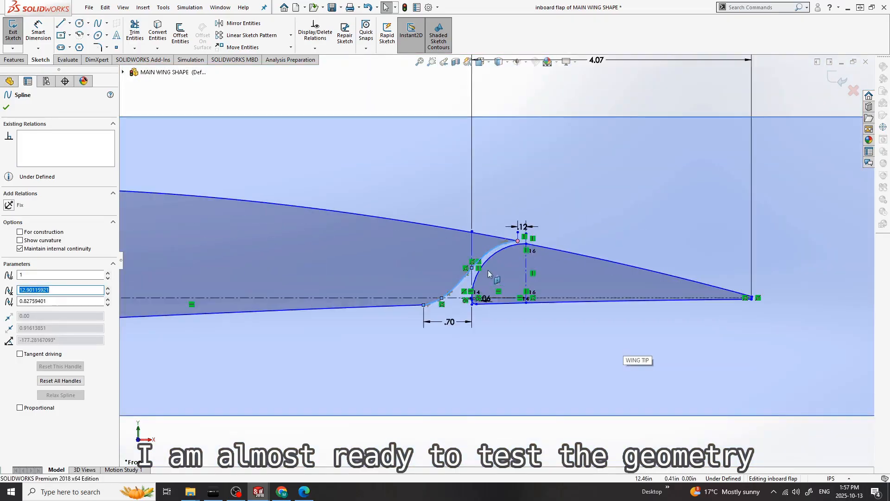
scroll(488, 274, "down", 5)
key("ctrl+z")
key("ctrl+z")
Step: Dimension the airfoil's full chord from leading edge to trailing edge and save the part
scroll(494, 241, "up", 8)
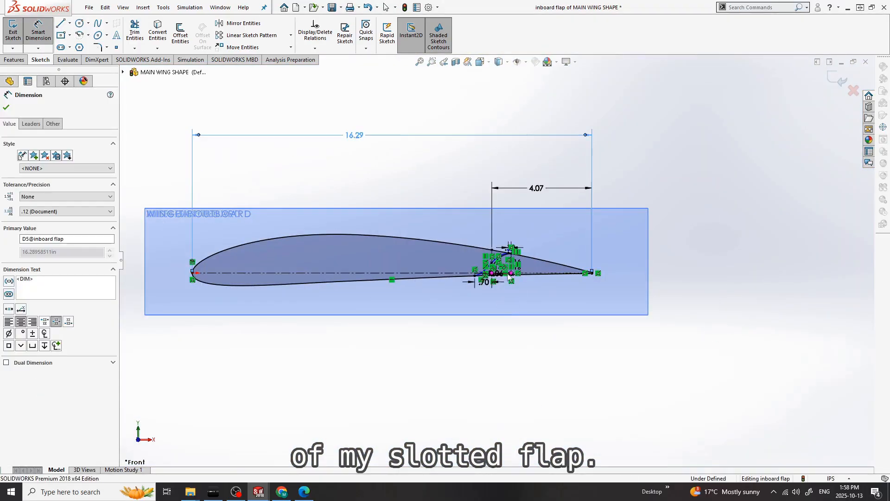
scroll(520, 268, "down", 7)
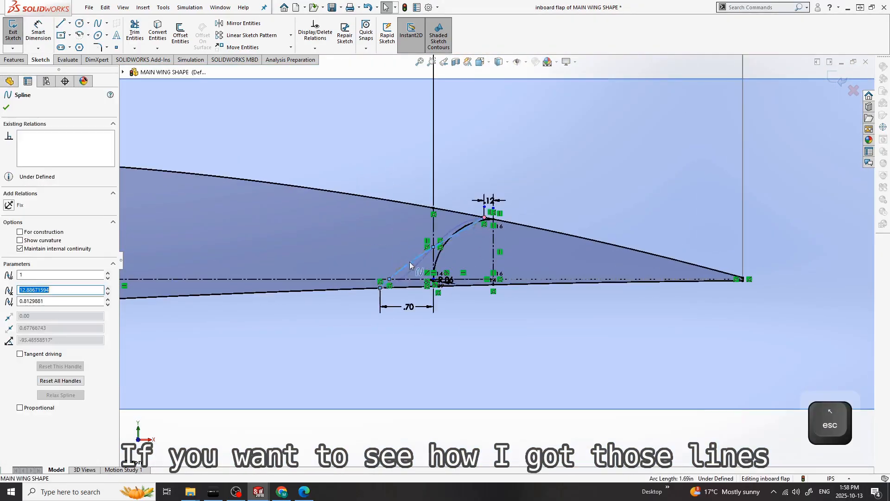
key("ctrl+s")
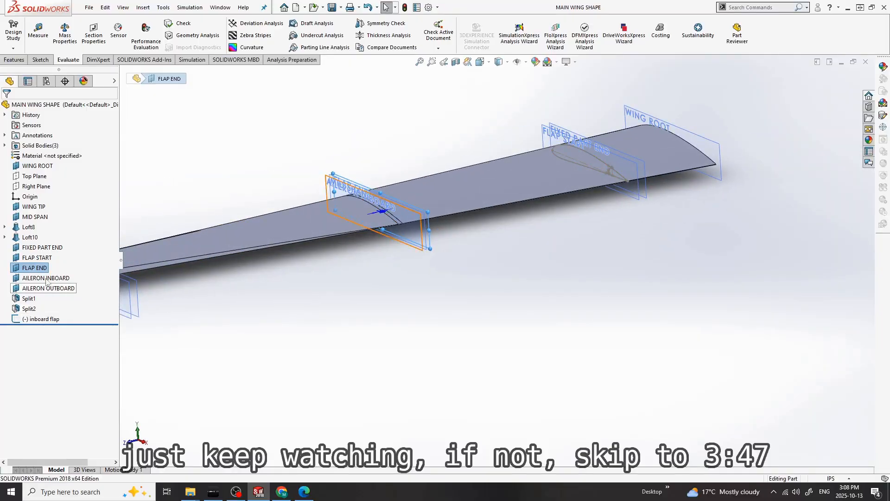
Step: Rename the FLAP END plane to FLAP OUTBOARD and the FLAP START plane to FLAP INBOARD
type("OUTBOARD")
left_click(37, 258)
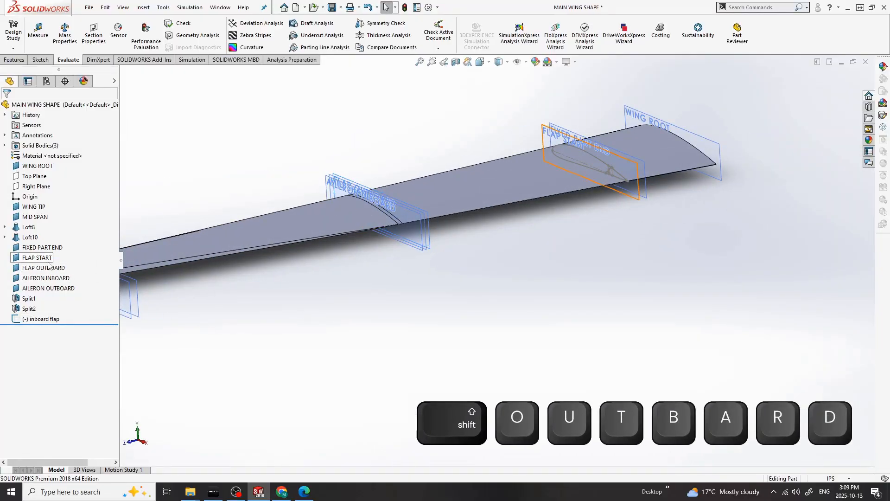
type("INBOARD")
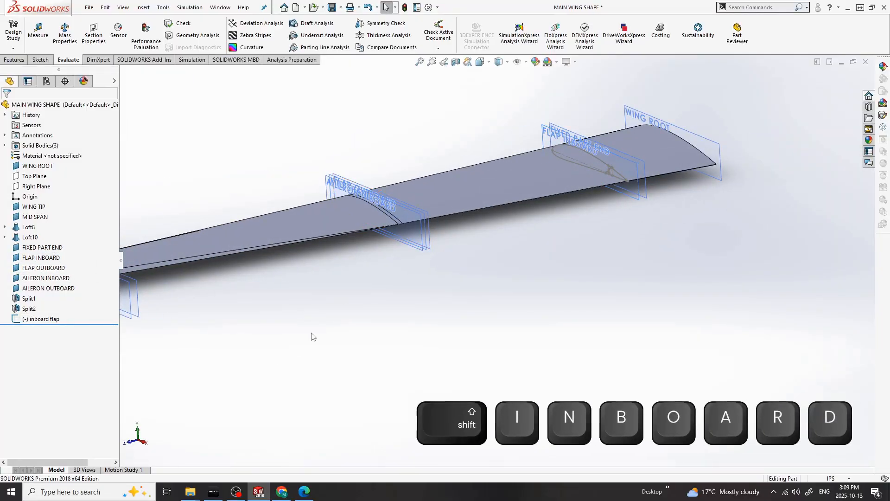
Step: Split all wing bodies again with the FLAP OUTBOARD plane as the trim tool
left_click(32, 268)
left_click(143, 7)
left_click(250, 280)
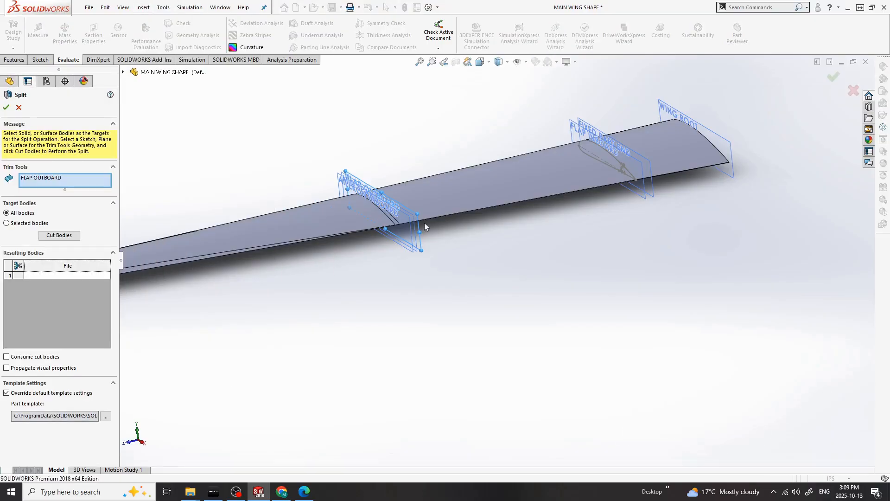
left_click(59, 230)
Step: Start a sketch on the FLAP OUTBOARD plane and convert the airfoil contour from the split into it
scroll(353, 218, "down", 3)
middle_click_drag(353, 217, 440, 304)
left_click(397, 240)
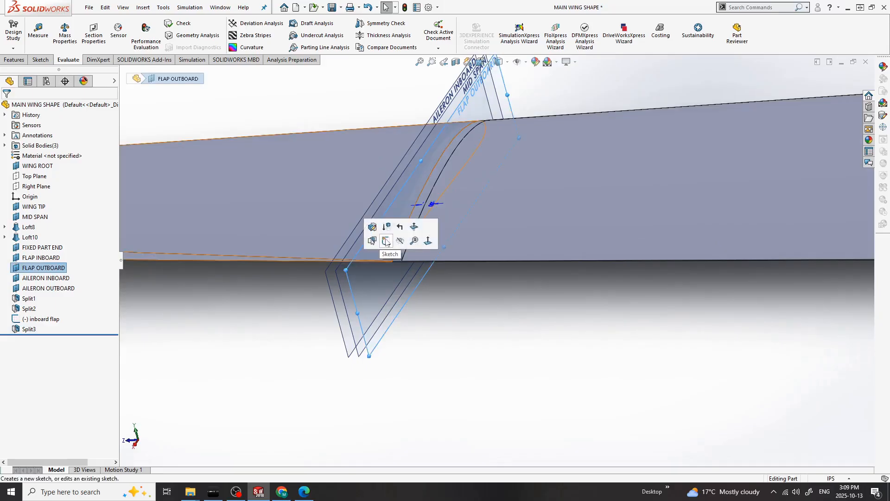
left_click(386, 240)
key("ctrl+1")
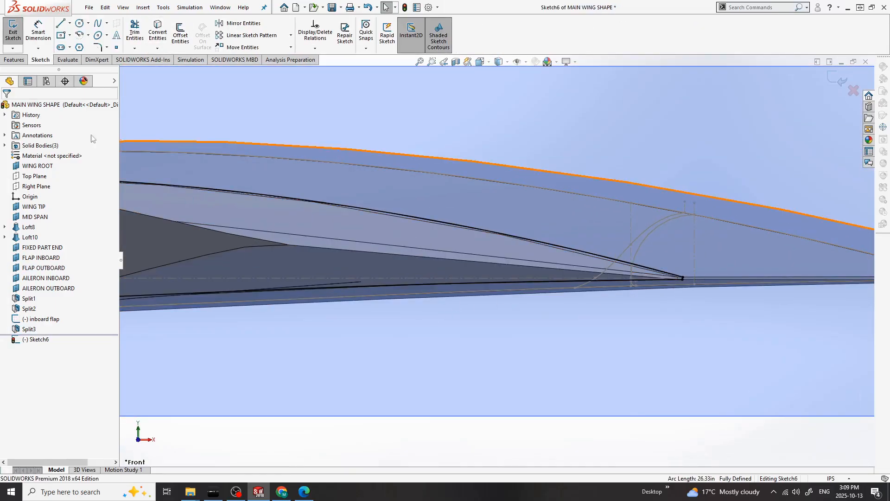
Step: Hide the Loft8 wing body and close the converted airfoil's blunt trailing edge with a short line
right_click(24, 227)
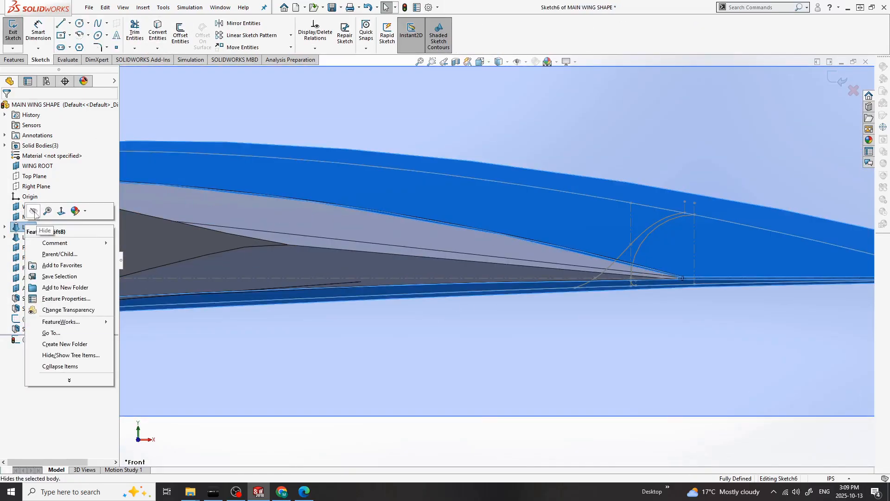
left_click(34, 210)
scroll(471, 246, "up", 2)
scroll(533, 263, "down", 12)
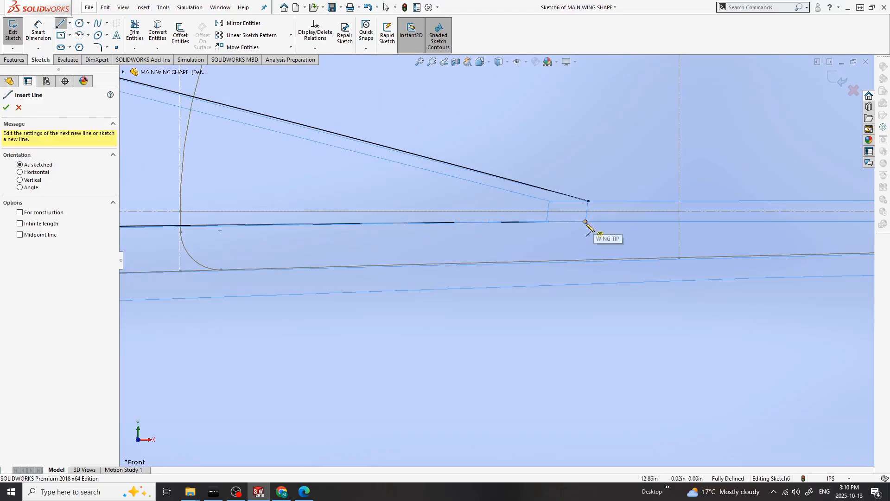
left_click_drag(586, 222, 588, 201)
scroll(586, 282, "up", 7)
key("Escape")
Step: Draw a vertical construction line about 1.12 in long across the aft part of the airfoil
left_click(69, 23)
left_click(81, 45)
left_click(299, 159)
left_click(299, 359)
key("Escape")
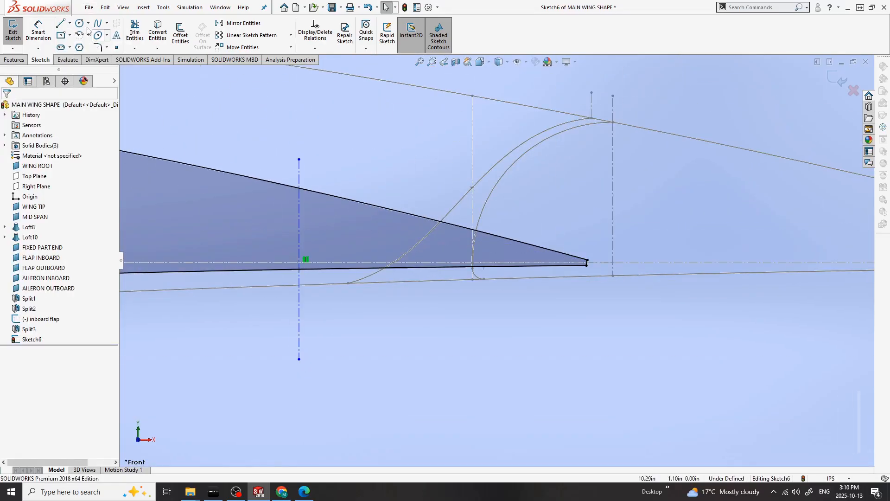
Step: Draw a horizontal construction chord line from the midpoint of the trailing-edge line to the leading edge
left_click(586, 263)
scroll(218, 272, "up", 8)
scroll(254, 250, "down", 7)
left_click(253, 260)
key("Escape")
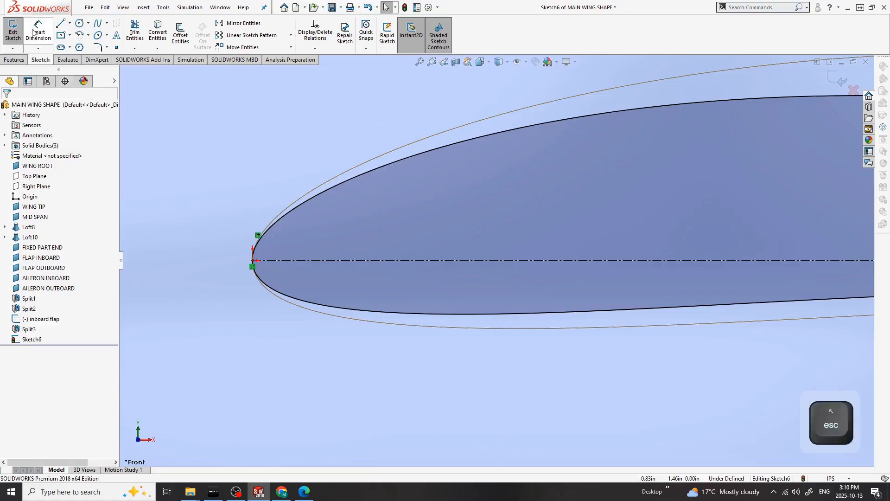
Step: Dimension the airfoil's full chord from the leading edge to the trailing-edge midpoint
right_click_drag(254, 262, 254, 224)
left_click(252, 260)
scroll(376, 244, "up", 8)
scroll(693, 243, "down", 5)
left_click(652, 260)
scroll(462, 261, "up", 5)
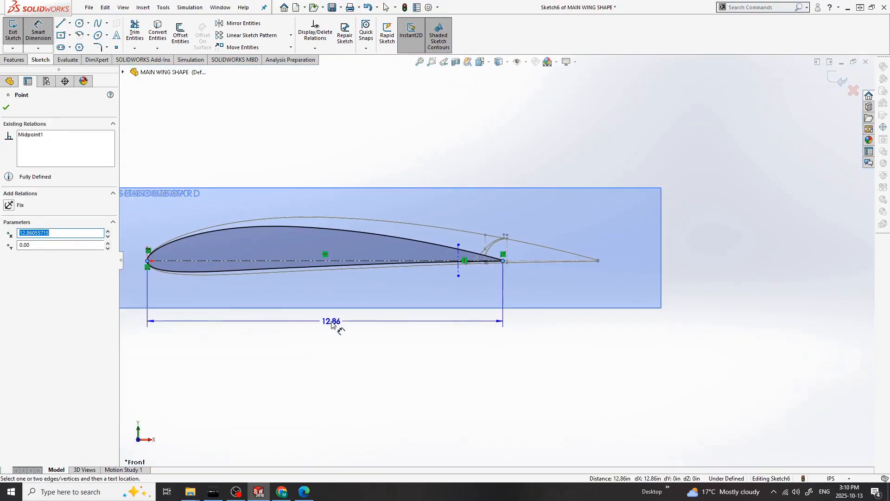
left_click(331, 324)
Step: Dimension the vertical construction line's distance from the trailing edge as 12.86/4 in
left_click(506, 255)
scroll(327, 332, "down", 3)
scroll(495, 256, "up", 3)
left_click(535, 233)
scroll(577, 220, "down", 9)
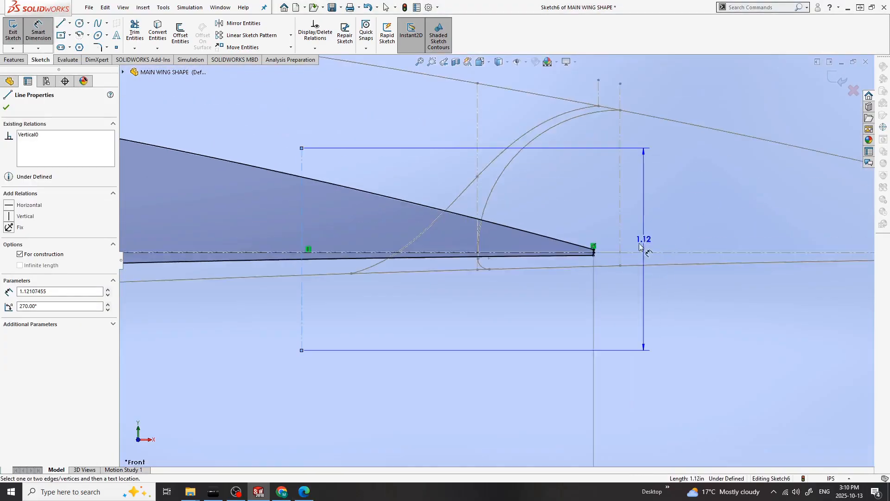
scroll(645, 239, "down", 3)
left_click(542, 257)
scroll(399, 371, "up", 8)
left_click(440, 327)
type("12.86/4")
key("Return")
left_click(308, 202)
Step: Adjust both ends of the vertical construction line and make its upper end coincident with the airfoil's upper contour
scroll(305, 200, "down", 4)
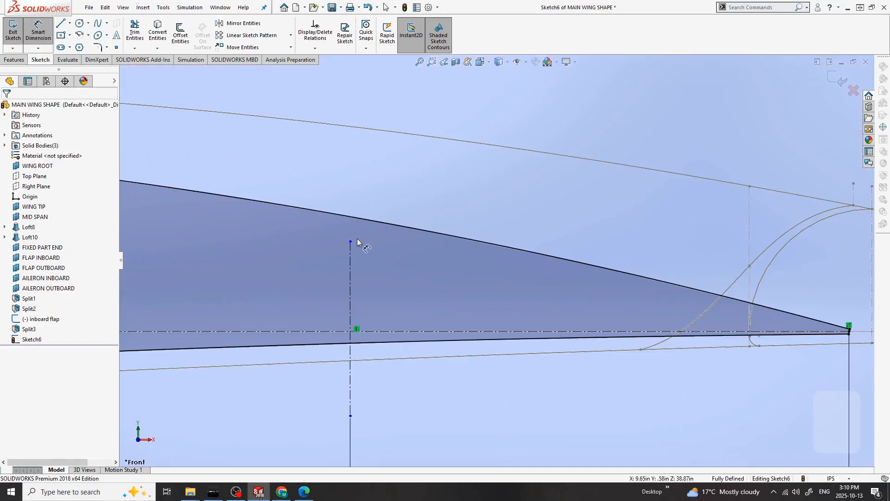
key("Escape")
left_click_drag(350, 241, 350, 174)
scroll(370, 280, "up", 4)
scroll(441, 308, "down", 4)
left_click_drag(393, 363, 393, 289)
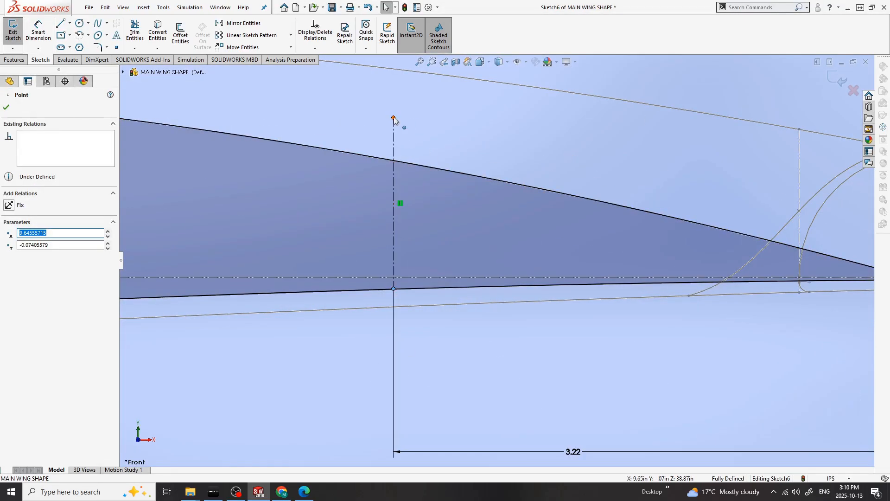
left_click(393, 117)
left_click(404, 163, "ctrl")
left_click(18, 256)
Step: Make the vertical construction line's lower end coincident with the airfoil's lower contour
scroll(380, 274, "down", 6)
left_click(417, 297)
left_click(422, 309, "ctrl")
left_click(417, 309)
left_click(438, 308, "ctrl")
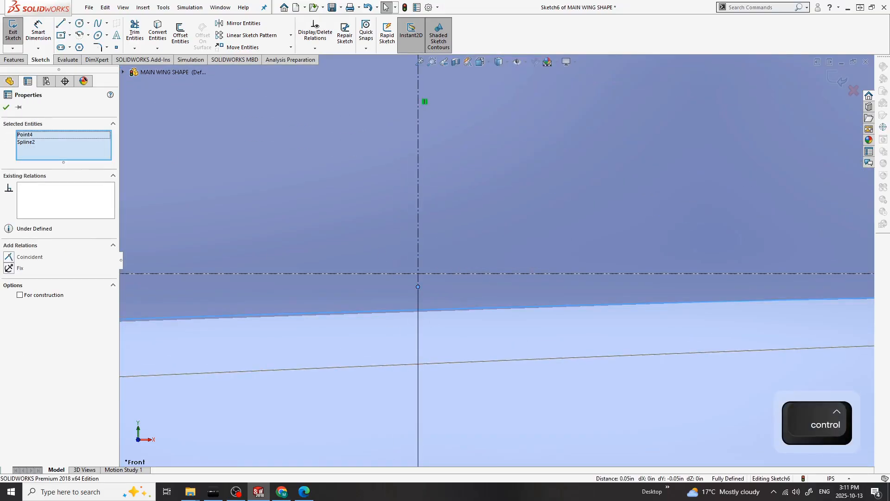
left_click(19, 256)
scroll(494, 263, "up", 4)
Step: Sketch a circle aft of the vertical construction line and add horizontal and vertical construction diameters through its center
middle_click_drag(568, 345, 436, 322, "ctrl")
scroll(436, 321, "up", 1)
key("Escape")
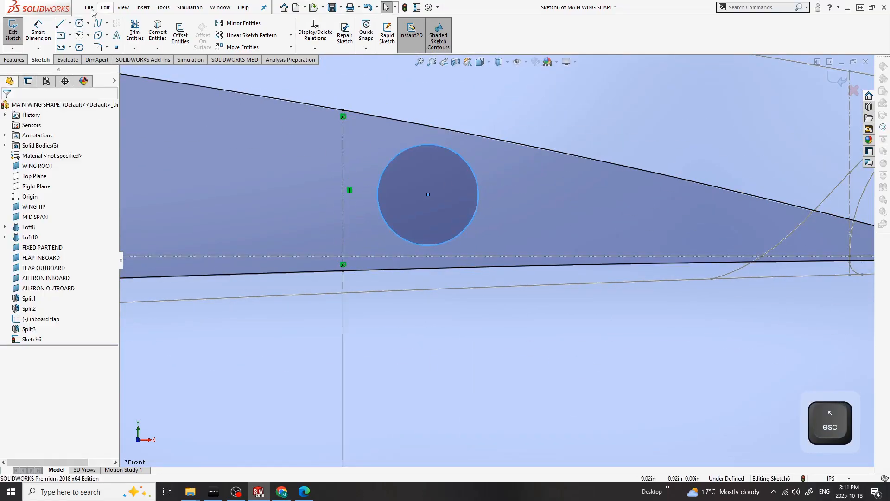
left_click(384, 193)
key("Escape")
left_click(60, 23)
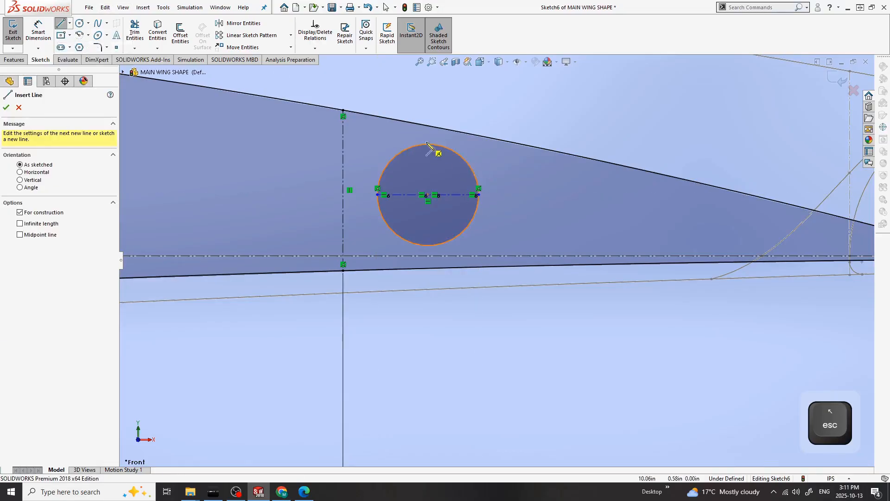
key("Escape")
Step: Resize the circle and make its top quadrant point coincident with the airfoil's upper contour
left_click(462, 159)
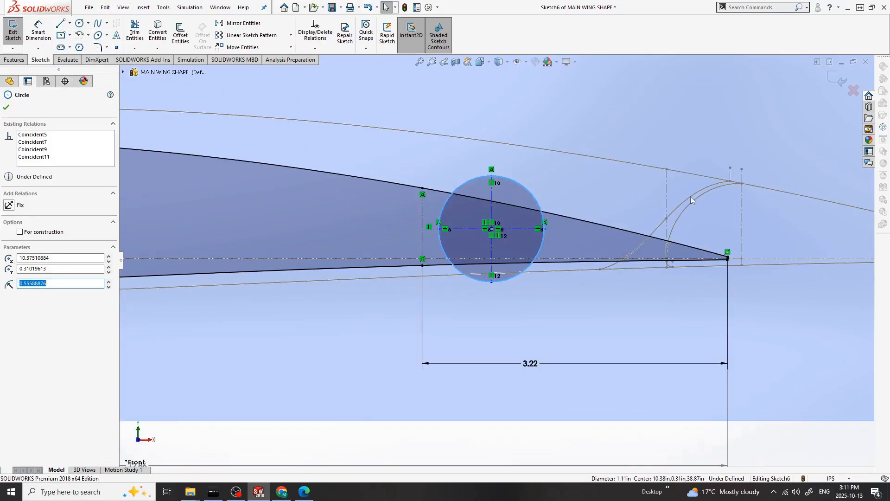
scroll(480, 181, "down", 3)
left_click(502, 182)
left_click(465, 225, "ctrl")
left_click(488, 198)
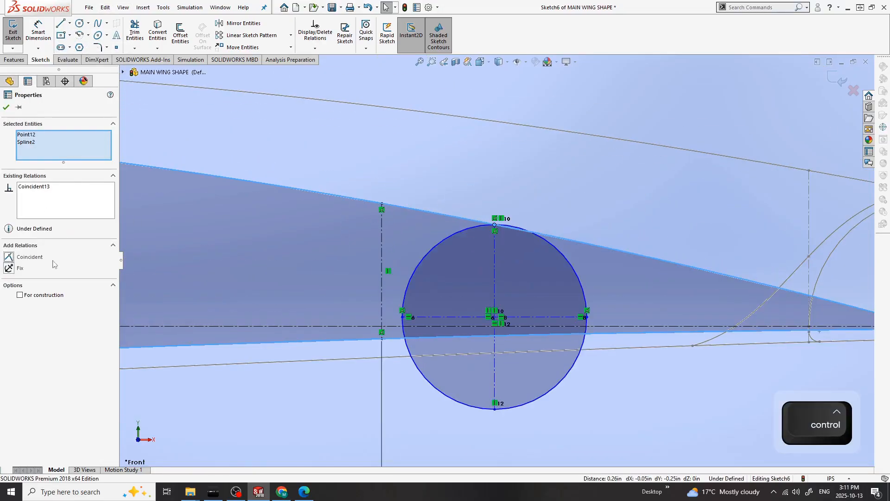
scroll(519, 244, "up", 4)
scroll(495, 296, "down", 5)
Step: Adjust the circle's size and make its forward quadrant point coincident with the vertical construction line at quarter chord
left_click(364, 186)
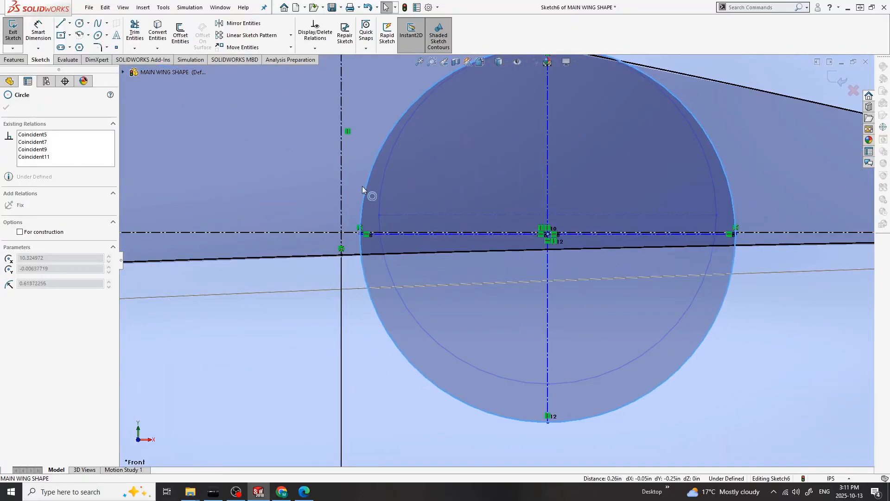
scroll(371, 167, "up", 5)
scroll(607, 253, "down", 6)
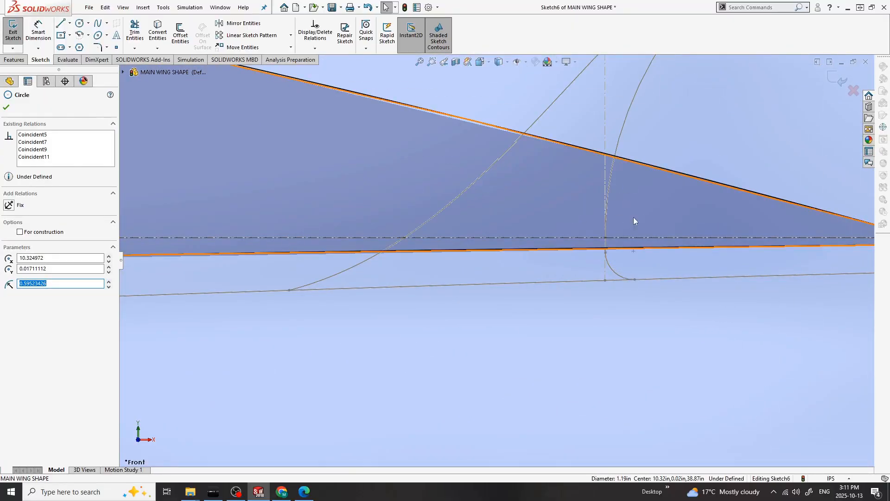
scroll(609, 259, "up", 5)
scroll(519, 221, "down", 6)
left_click(514, 204)
left_click(557, 206, "ctrl")
left_click(580, 181)
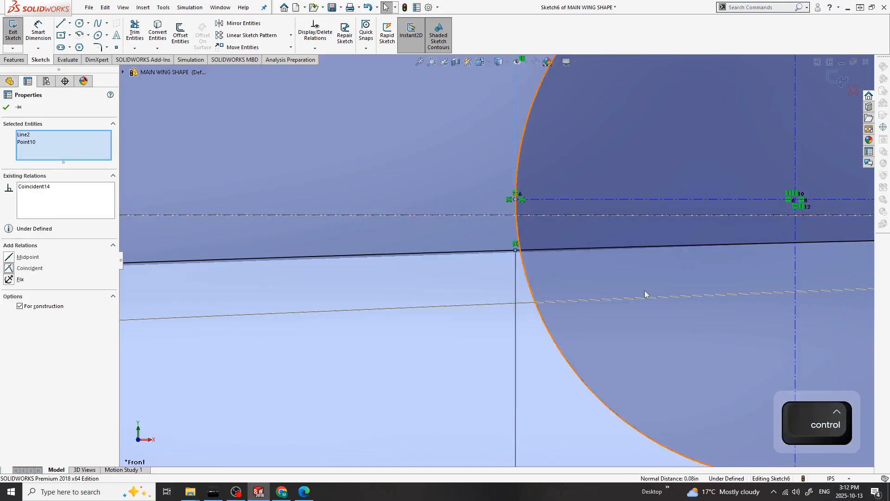
Step: Make the circle's horizontal construction diameter collinear with the airfoil's chord line
scroll(627, 297, "up", 6)
scroll(542, 282, "down", 4)
scroll(571, 287, "up", 5)
scroll(401, 234, "down", 6)
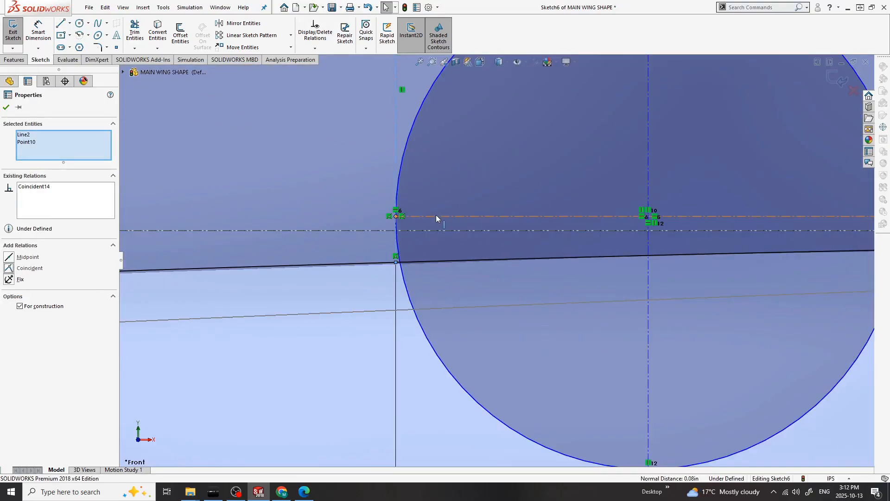
left_click(435, 215)
left_click(413, 231, "ctrl")
left_click(10, 279)
scroll(623, 188, "up", 3)
scroll(444, 251, "down", 4)
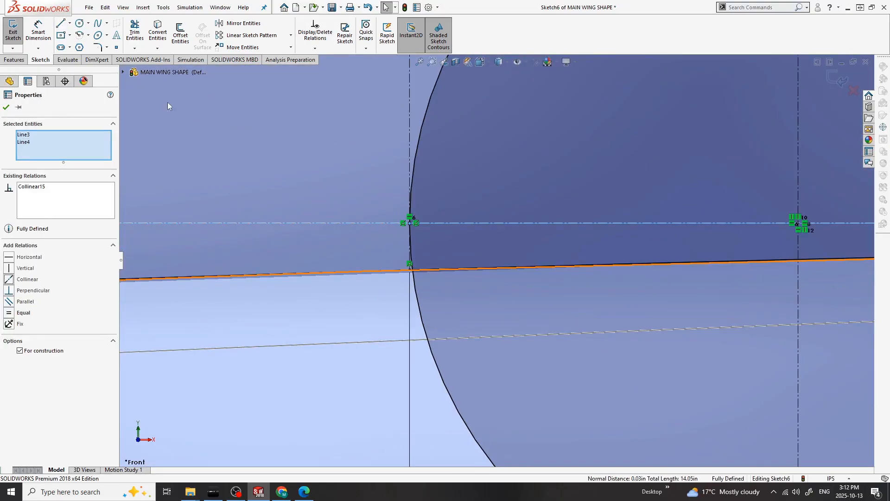
Step: Trim the circle so only the upper forward quarter arc remains as the flap's nose
key("t")
scroll(440, 288, "down", 3)
left_click_drag(413, 315, 384, 315)
scroll(495, 259, "up", 8)
left_click_drag(683, 318, 642, 301)
scroll(686, 259, "down", 5)
scroll(668, 230, "down", 3)
left_click_drag(570, 185, 513, 170)
scroll(512, 170, "up", 6)
scroll(459, 296, "down", 4)
left_click_drag(459, 299, 453, 319)
scroll(457, 304, "up", 4)
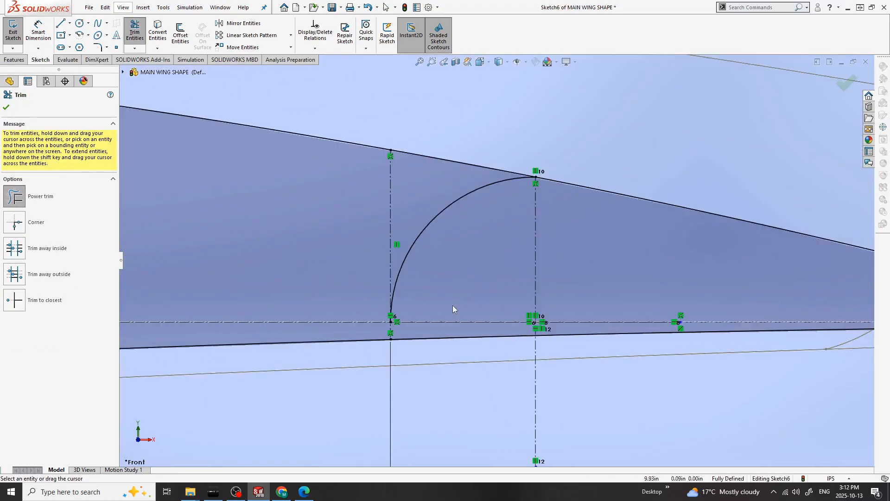
Step: Draw a tangent arc from the nose arc's lower end to the airfoil's lower contour
scroll(404, 331, "down", 4)
left_click(60, 24)
left_click(383, 295)
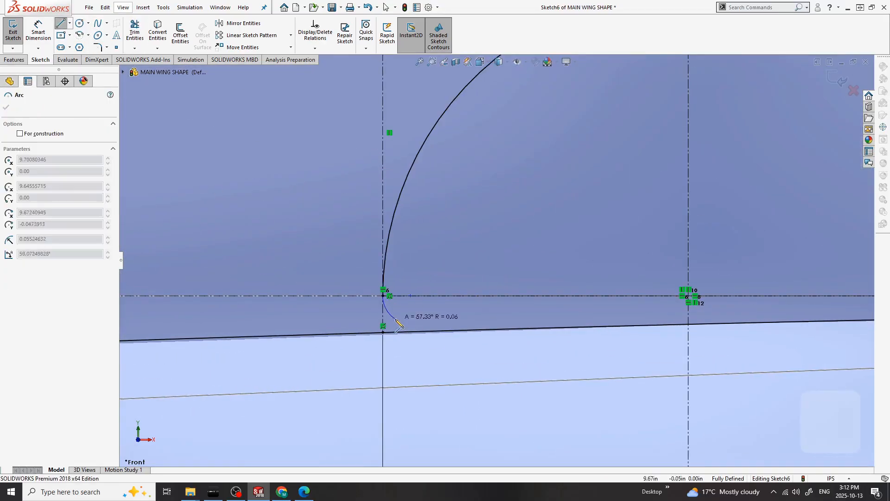
left_click(420, 331)
key("Escape")
Step: Make the small lower nose arc tangent to the airfoil's lower contour
scroll(383, 333, "down", 1)
left_click(419, 329)
left_click(440, 328, "ctrl")
left_click(9, 257)
key("Escape")
scroll(479, 334, "up", 3)
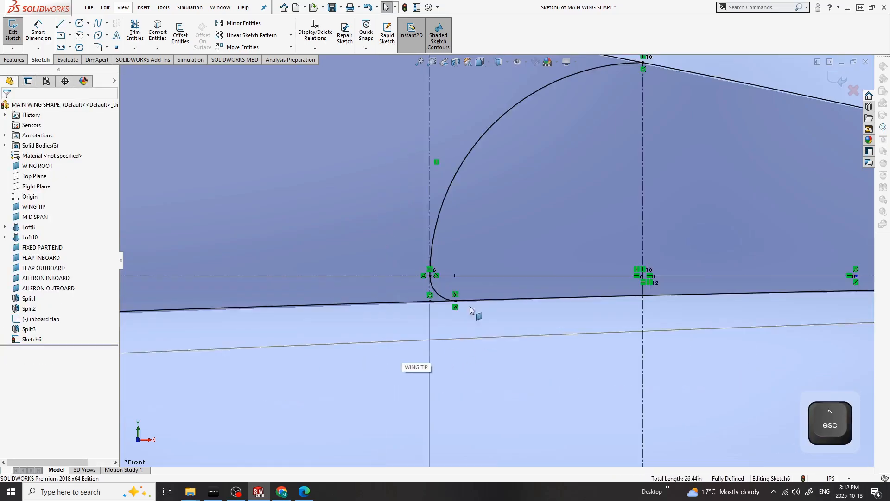
scroll(499, 261, "up", 2)
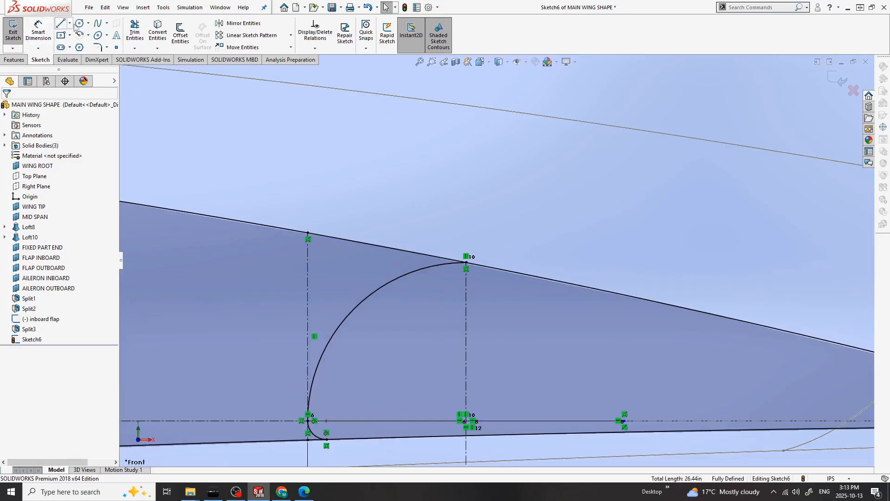
Step: Draw a short vertical construction line upward from the upper contour, just forward of the nose arc's top end
left_click(60, 23)
left_click(448, 259)
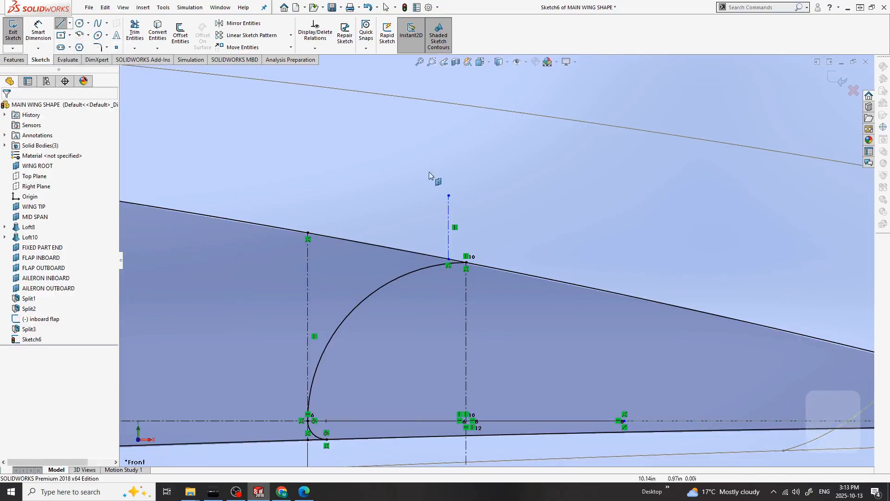
scroll(495, 262, "up", 6)
scroll(501, 199, "down", 6)
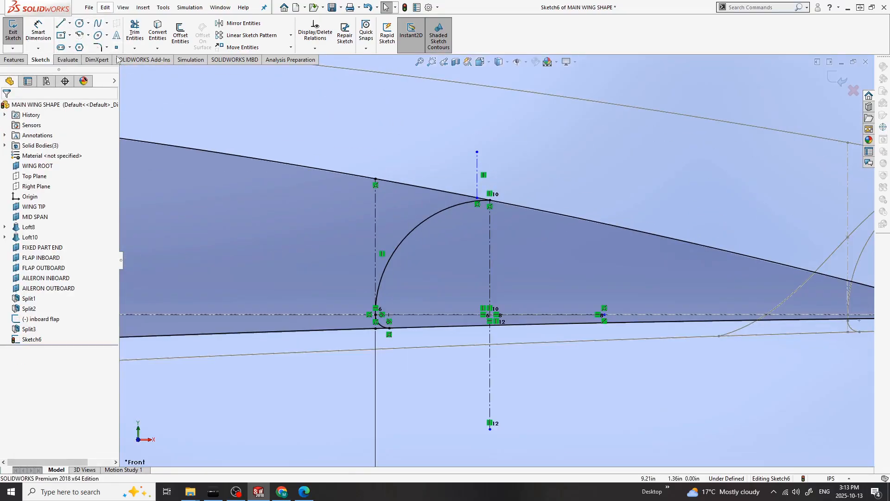
Step: Set the distance between the short construction line and the circle's vertical diameter to 0.09645 in
left_click(38, 30)
scroll(510, 153, "down", 3)
left_click(449, 218)
left_click(471, 257)
left_click(459, 119)
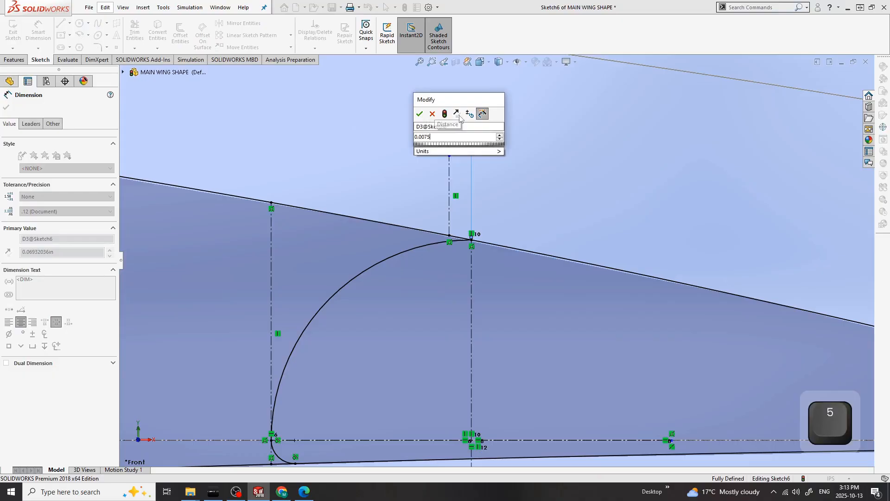
key("Return")
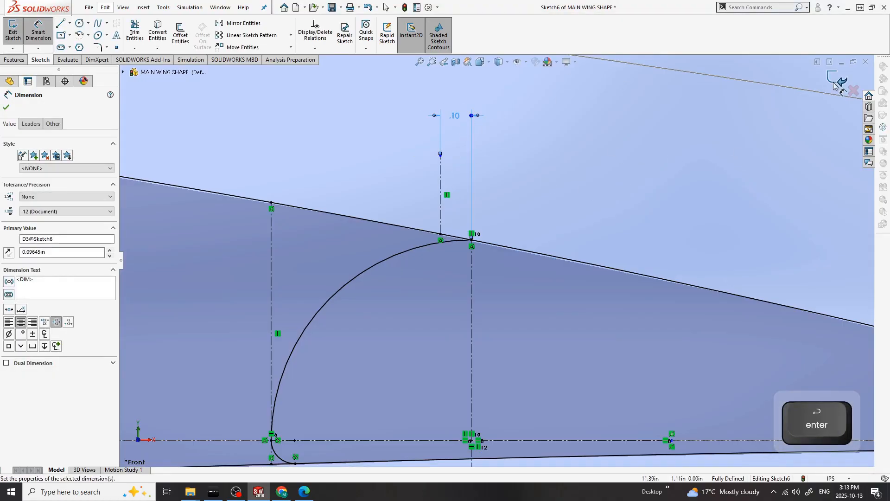
Step: Draw a spline from the short line's foot through the quarter-chord construction line to the airfoil's lower contour
scroll(424, 352, "up", 2)
scroll(413, 318, "down", 2)
left_click(413, 318)
scroll(413, 318, "up", 4)
scroll(334, 394, "down", 3)
left_click_drag(531, 146, 386, 220)
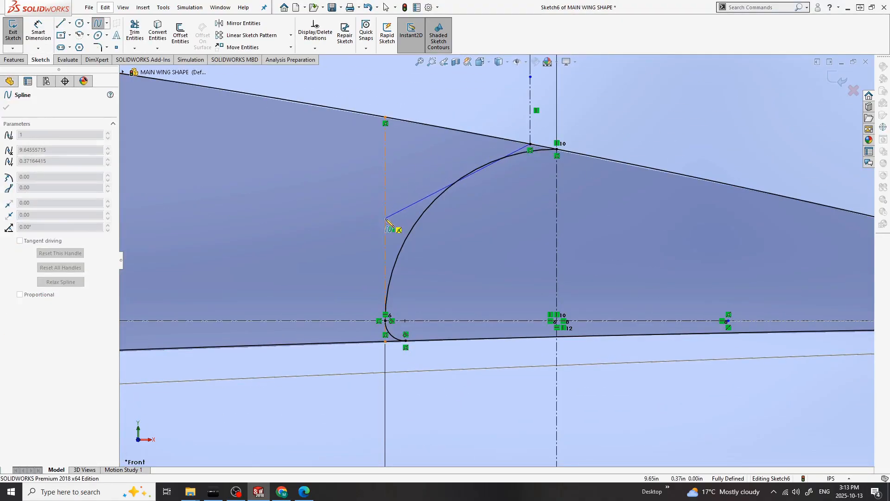
left_click(254, 345)
key("Escape")
Step: Constrain the spline's middle point to the midpoint of the quarter-chord vertical construction line
scroll(356, 213, "down", 3)
left_click(407, 224)
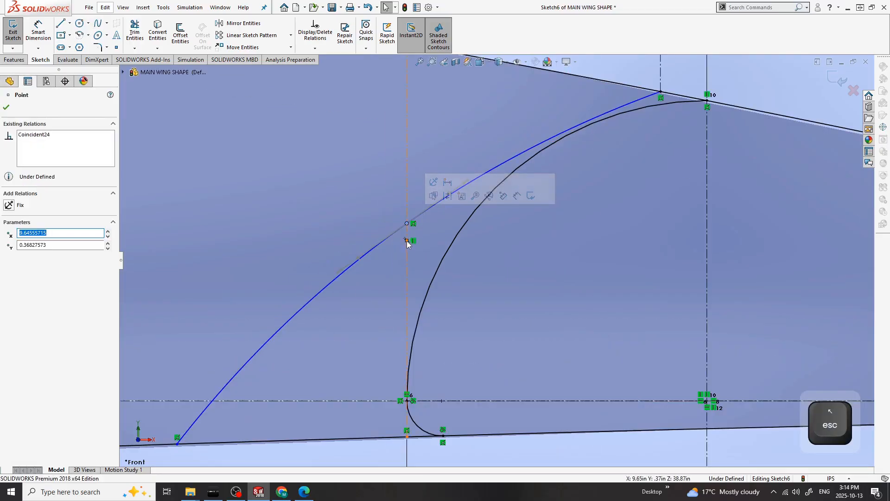
left_click(407, 241, "ctrl")
left_click(407, 224)
left_click(407, 241, "ctrl")
left_click(406, 241)
left_click(407, 223, "ctrl")
left_click(14, 280)
scroll(419, 356, "up", 2)
Step: Reshape the slot spline by moving its lower endpoint along the lower contour and adjusting its tangent handle
left_click_drag(523, 203, 503, 231)
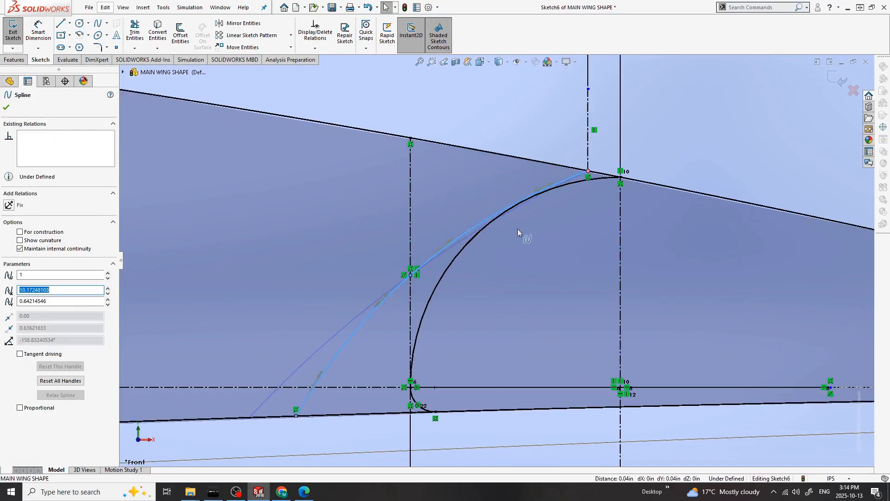
mouse_move(344, 414)
left_mouse_down()
mouse_move(315, 414)
mouse_move(330, 414)
left_mouse_up()
left_click(344, 371)
left_click_drag(343, 372, 356, 377)
left_click_drag(330, 416, 312, 415)
scroll(371, 410, "up", 1)
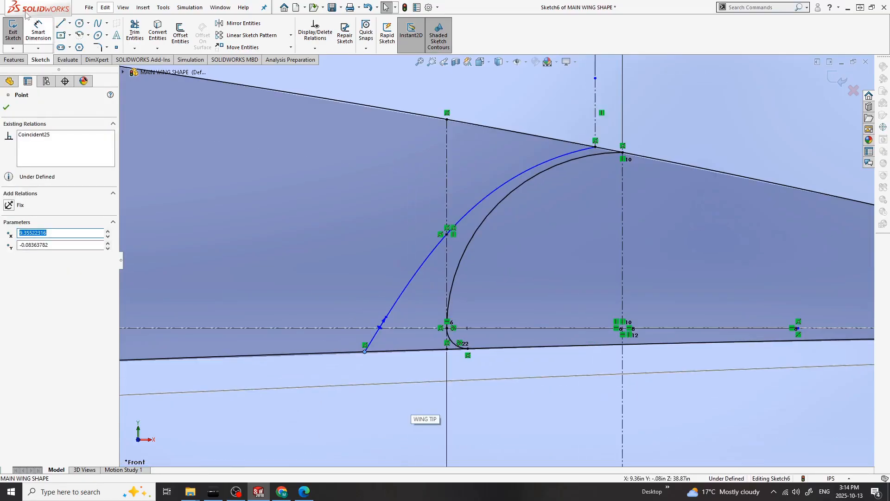
Step: Dimension the spline's lower end 0.25 in forward of the quarter-chord vertical construction line
right_click_drag(416, 397, 429, 352)
scroll(434, 345, "down", 2)
left_click(453, 340)
left_click(404, 420)
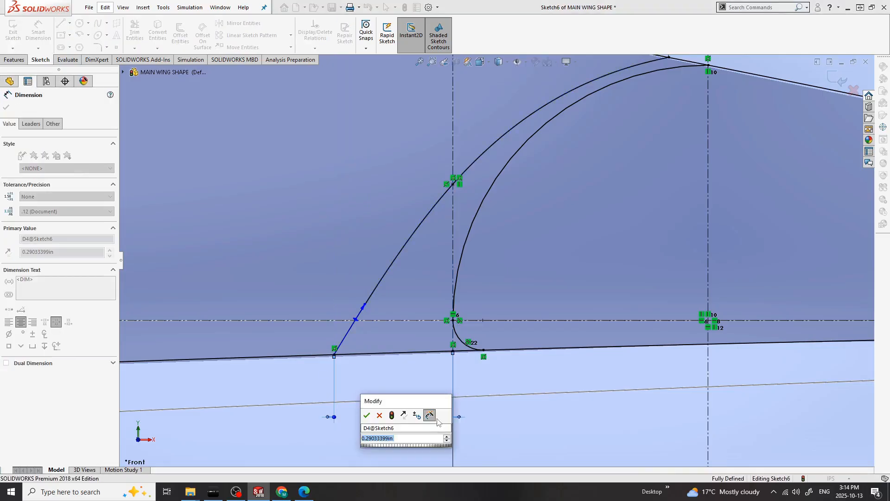
type(".25")
key("Return")
scroll(548, 286, "up", 5)
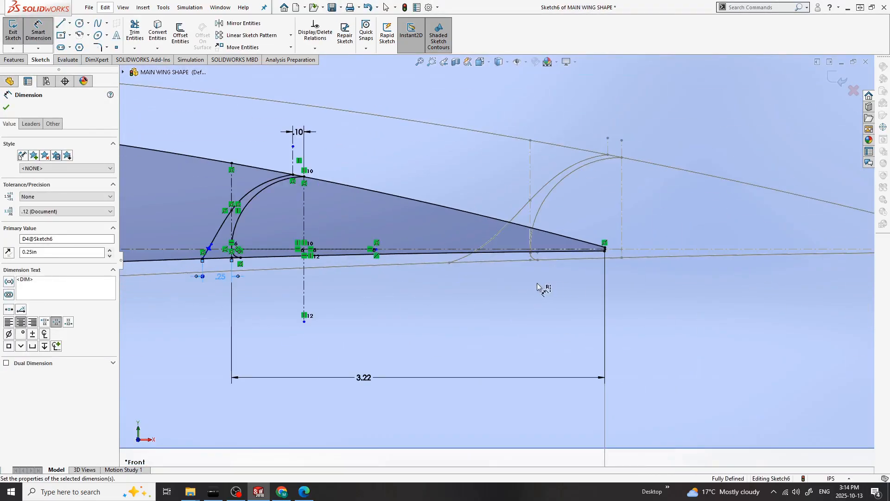
Step: Fine-tune the curvature at the lower part of the slot spline and finish the sketch
left_click(380, 238)
scroll(417, 280, "down", 7)
scroll(706, 136, "up", 3)
scroll(826, 83, "up", 3)
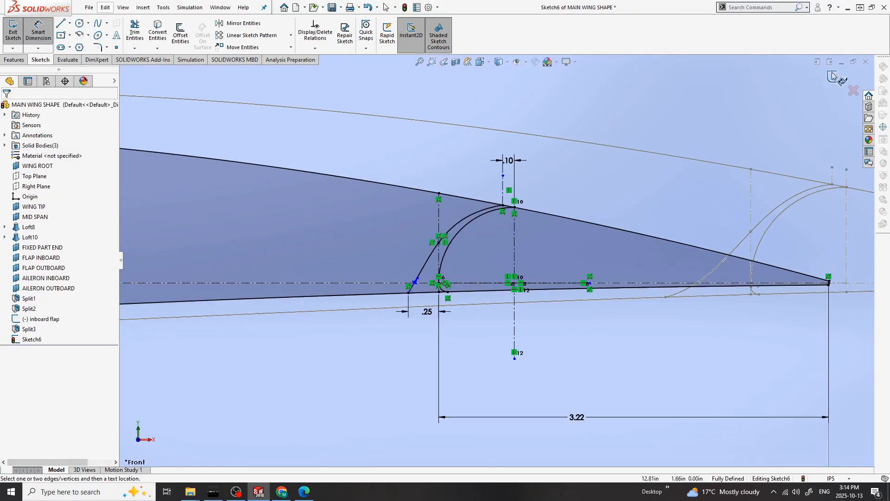
key("Escape")
scroll(408, 284, "down", 10)
left_click_drag(427, 217, 421, 229)
scroll(619, 171, "up", 7)
scroll(607, 262, "up", 3)
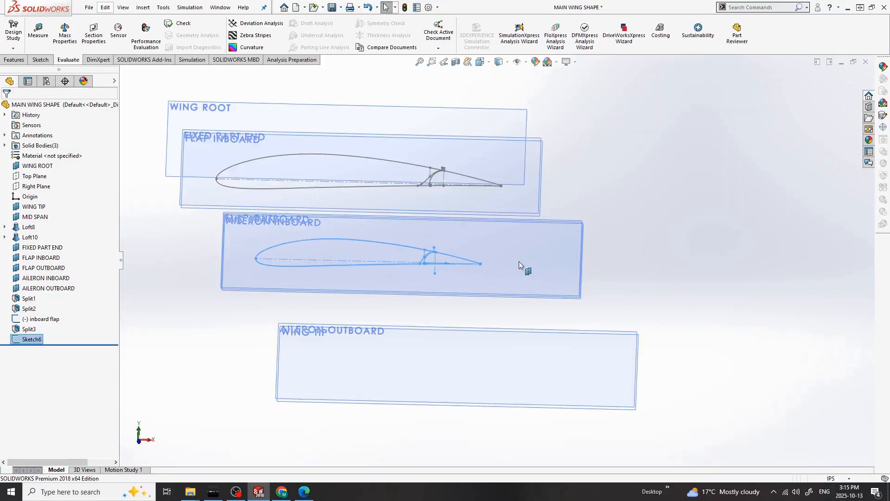
Step: Measure the distance between the FLAP INBOARD and FLAP OUTBOARD planes
scroll(429, 257, "down", 10)
middle_click_drag(394, 260, 393, 246)
scroll(487, 260, "up", 14)
middle_click_drag(682, 293, 583, 297)
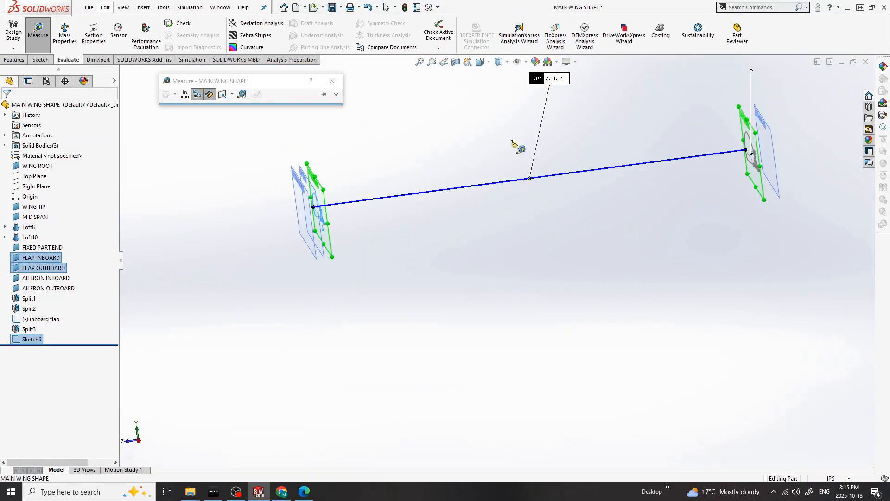
Step: Create a new part and paste the copied inboard flap sketch into it
middle_click_drag(473, 237, 500, 252)
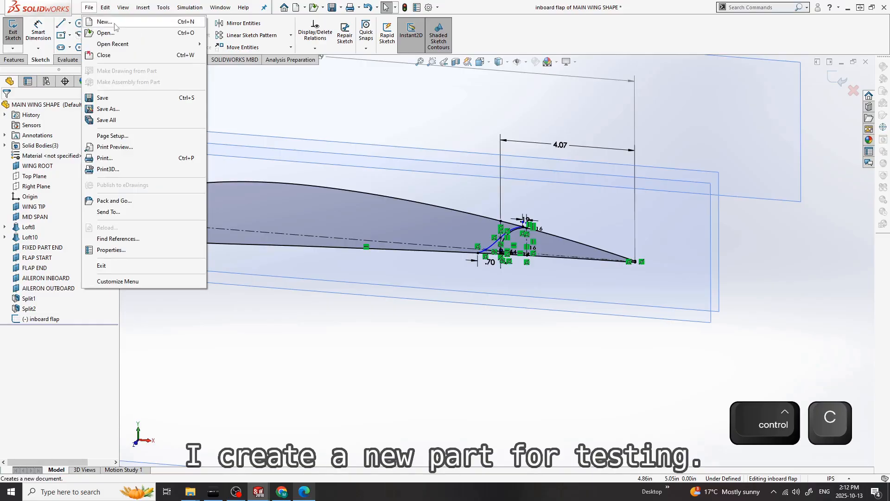
left_click(114, 25)
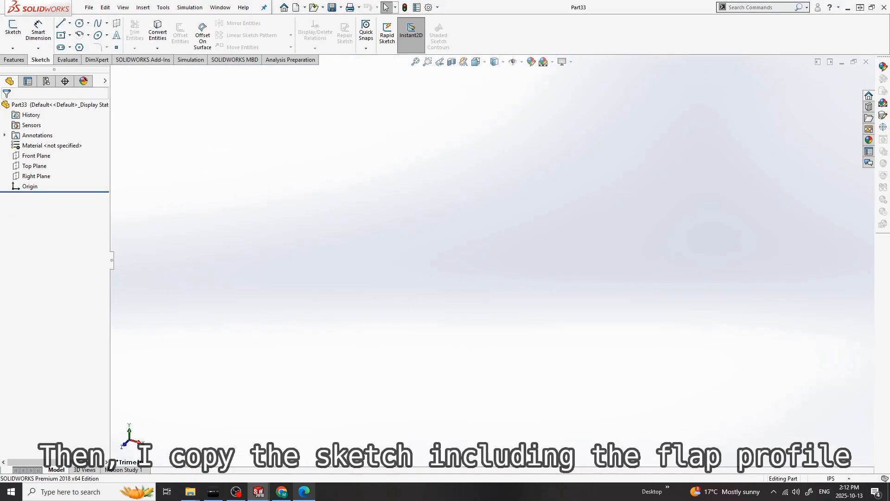
key("ctrl+v")
scroll(493, 297, "up", 3)
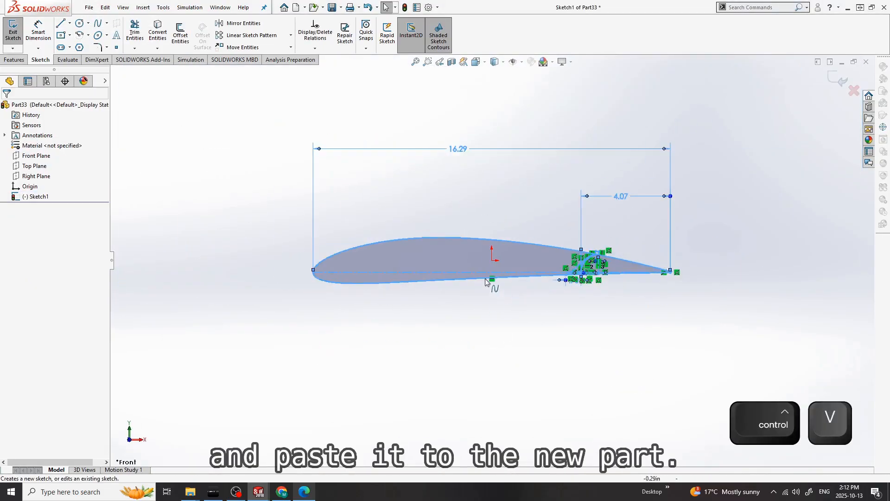
Step: Extrude the wing contour and the flap contour of the pasted sketch as two separate bodies
scroll(530, 277, "down", 2)
scroll(514, 193, "down", 6)
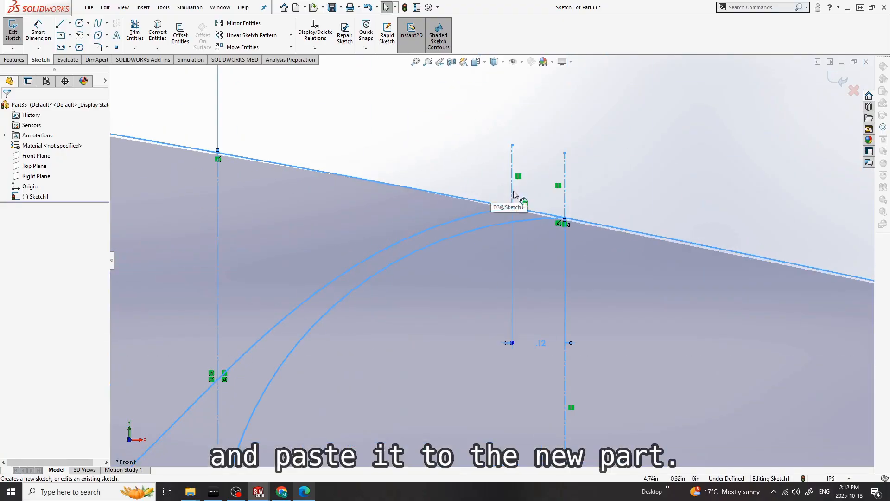
scroll(491, 261, "up", 6)
mouse_move(444, 268)
left_mouse_down()
mouse_move(440, 242)
mouse_move(485, 225)
left_mouse_up()
scroll(505, 277, "down", 3)
scroll(492, 259, "up", 10)
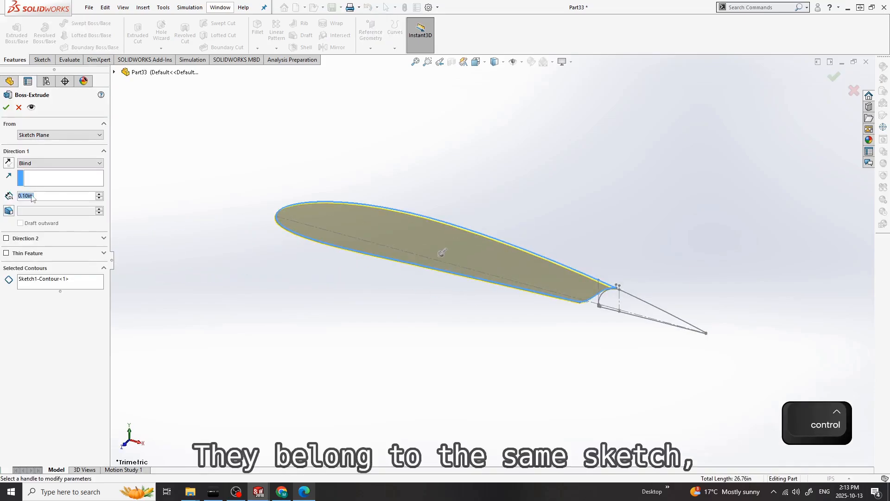
key("Return")
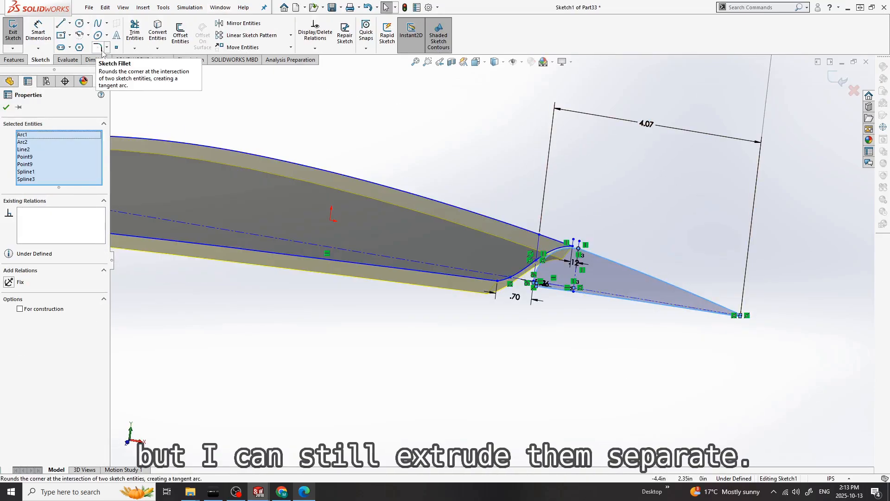
left_click(18, 43)
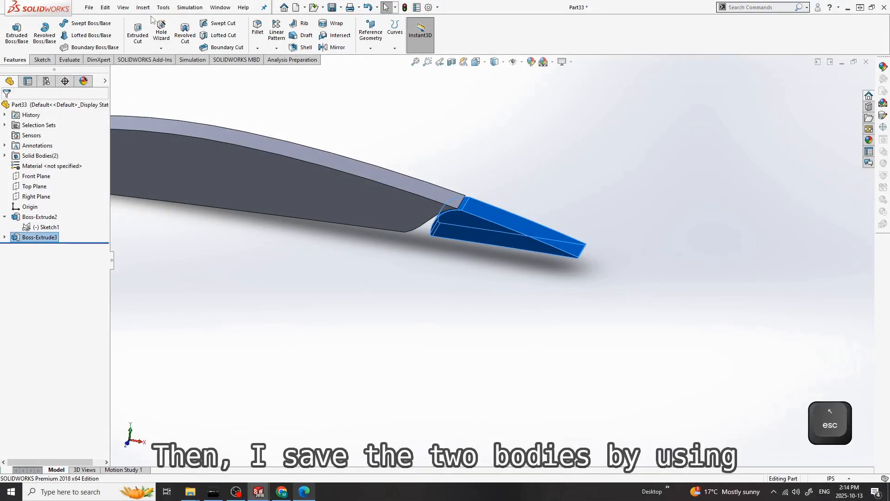
left_click(143, 7)
mouse_move(162, 44)
left_click(261, 340)
left_click(504, 246)
Step: Save the part as FLAP INBOARD TEST PROFILE in a new FLAP HINGE TEST folder inside UAV #2 Design
key("ctrl+s")
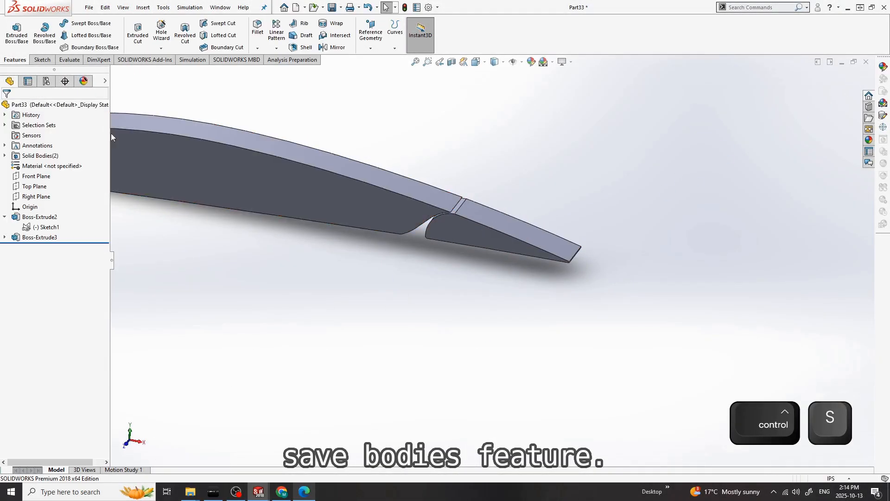
right_click(369, 216)
mouse_move(341, 324)
left_click(395, 324)
type("FLAP HINGE TEST")
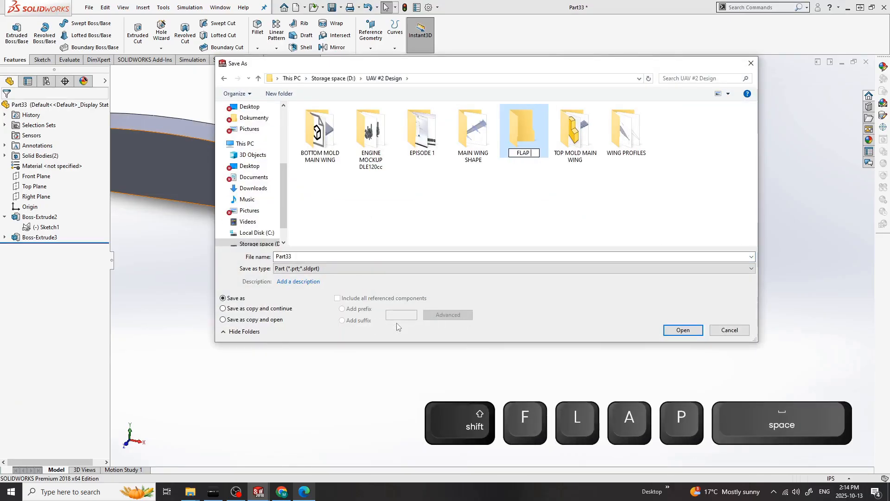
double_click(524, 131)
type("FLAP INBOARD TEST PROFILE")
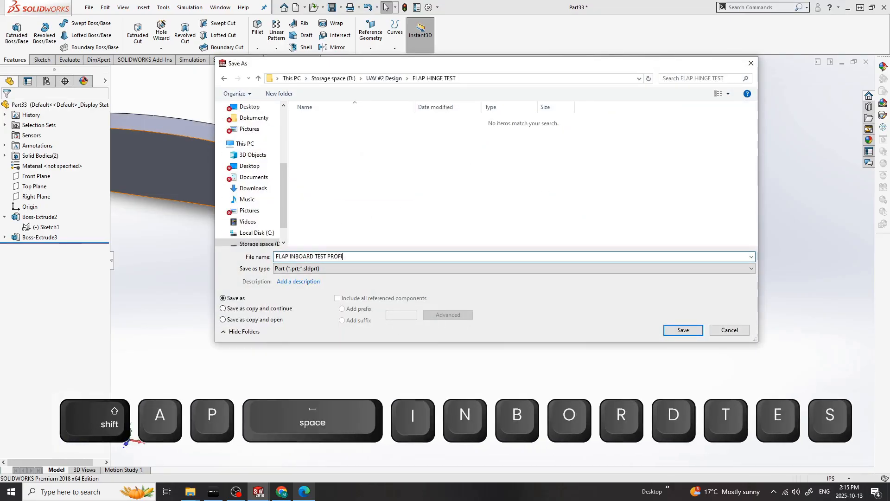
key("Return")
Step: Use Save Bodies and assign the file name flap to the flap body
left_click(143, 7)
mouse_move(162, 43)
left_click(259, 340)
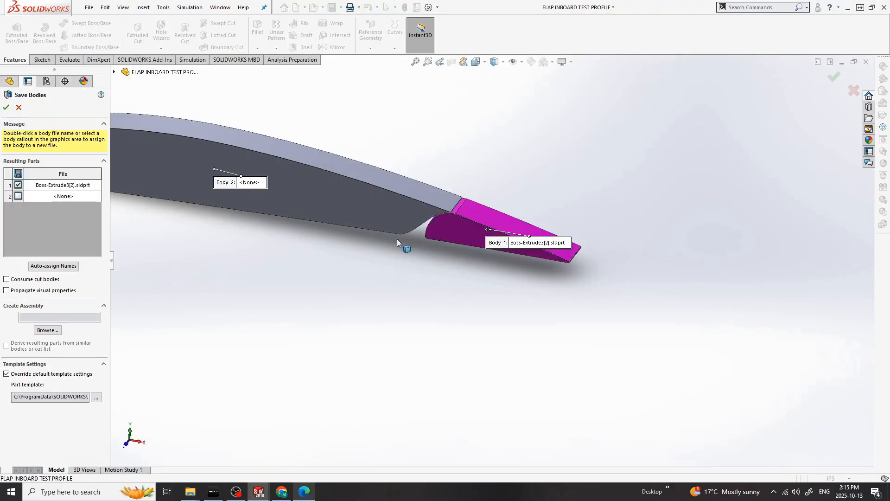
double_click(62, 184)
type("flap")
key("Return")
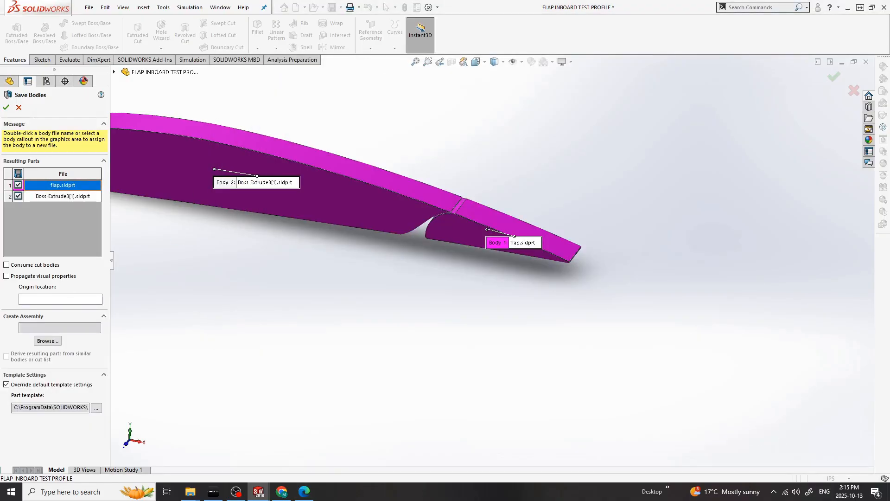
Step: Assign the file name wing profile to the wing body and save both bodies
double_click(24, 198)
type("wing p")
type("rofile")
key("Return")
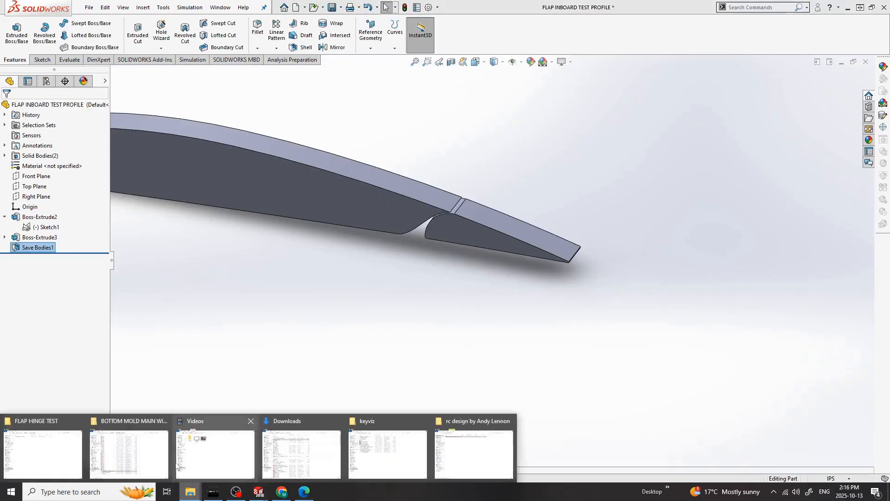
Step: Open the wing profile part and save it with its extruded hinge bracket
left_click(89, 7)
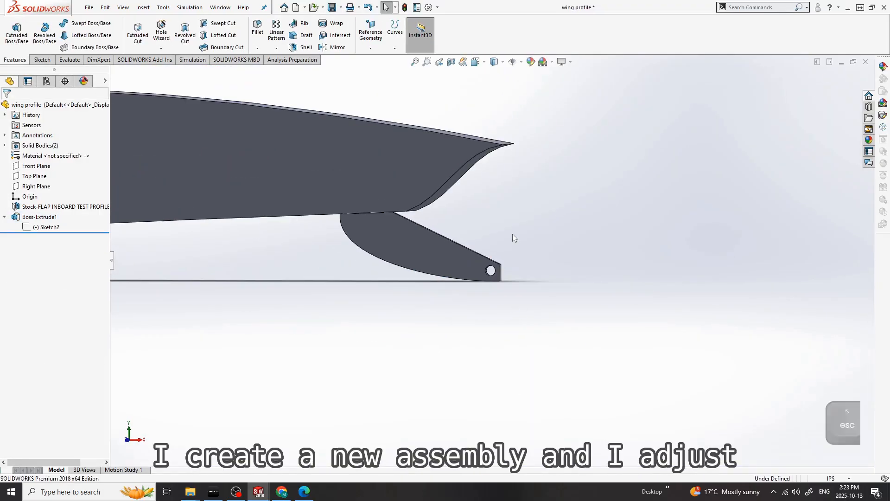
key("ctrl+s")
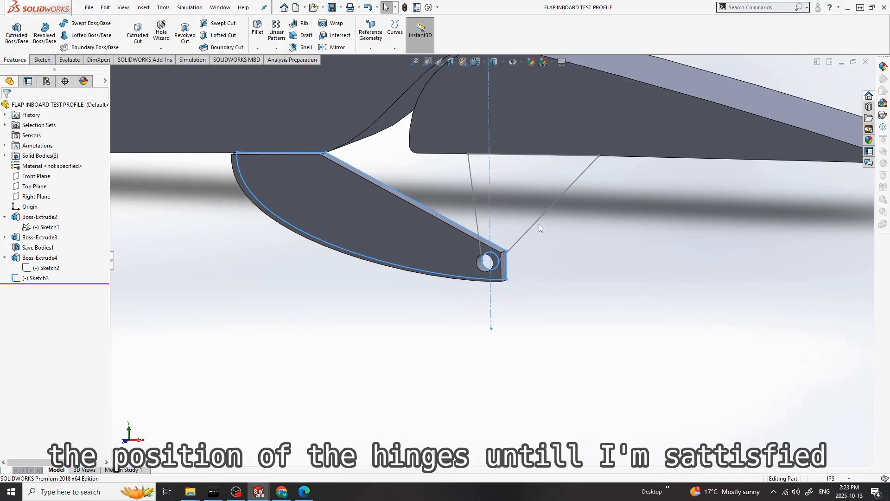
Step: Copy the flap hinge arm sketch from FLAP INBOARD TEST PROFILE and paste it onto the side face of the flap part
key("ctrl+c")
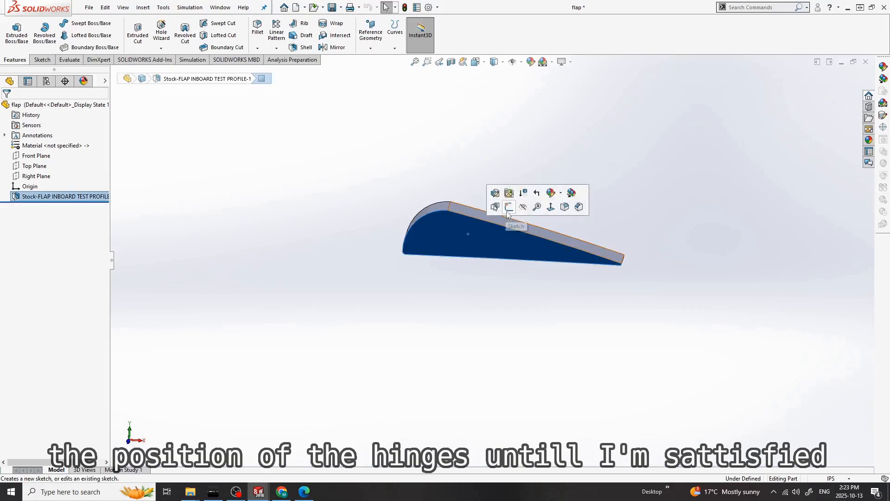
key("ctrl+v")
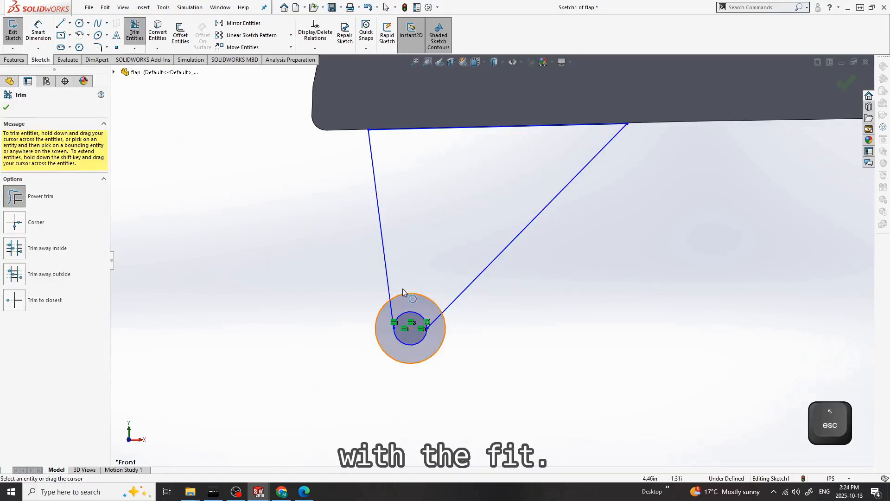
key("f")
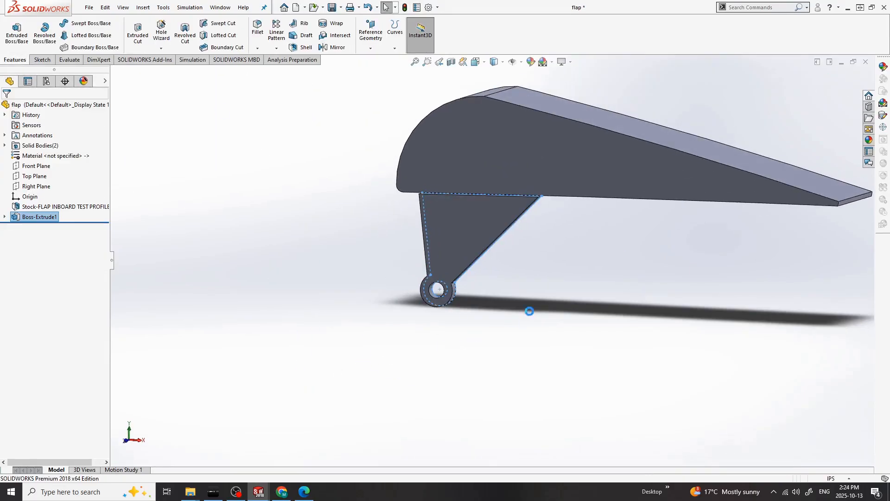
Step: Save the flap part with its hinge arm and create a new assembly for the wing profile and the flap
scroll(395, 298, "up", 3)
key("ctrl+s")
left_click(89, 7)
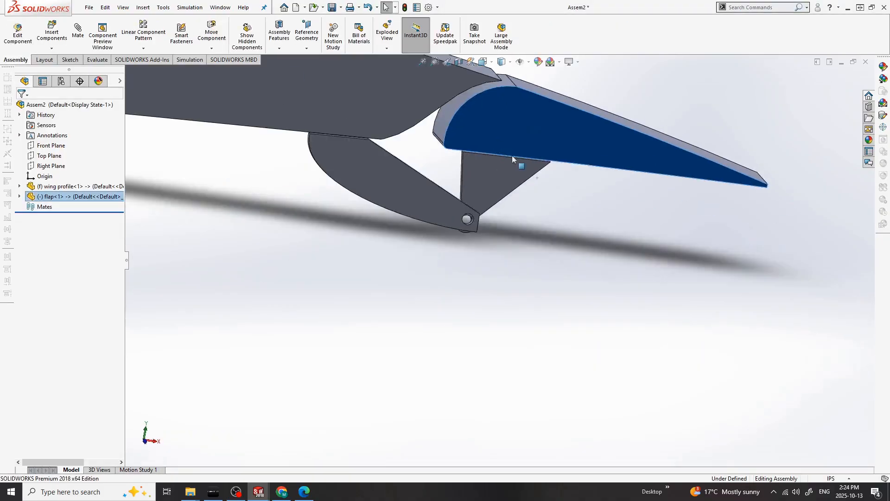
Step: Align the flap's hinge arm with the wing's hinge bracket and move the flap slightly to check its fit
left_click(394, 226)
middle_click_drag(390, 233, 488, 141)
left_click(379, 218)
key("ctrl+1")
scroll(672, 264, "down", 2)
left_click_drag(671, 264, 676, 272)
scroll(499, 248, "up", 1)
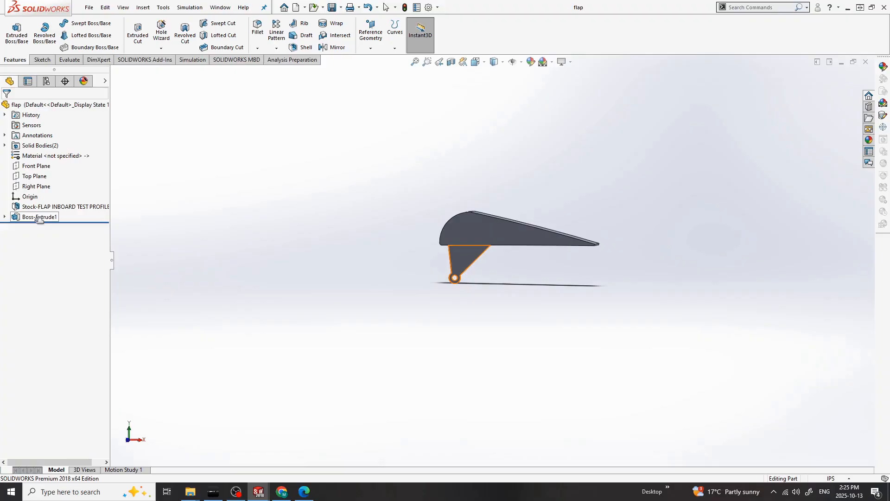
Step: Adjust the hinge arm in the flap part and rebuild the assembly with the changed model
scroll(492, 257, "up", 5)
key("Escape")
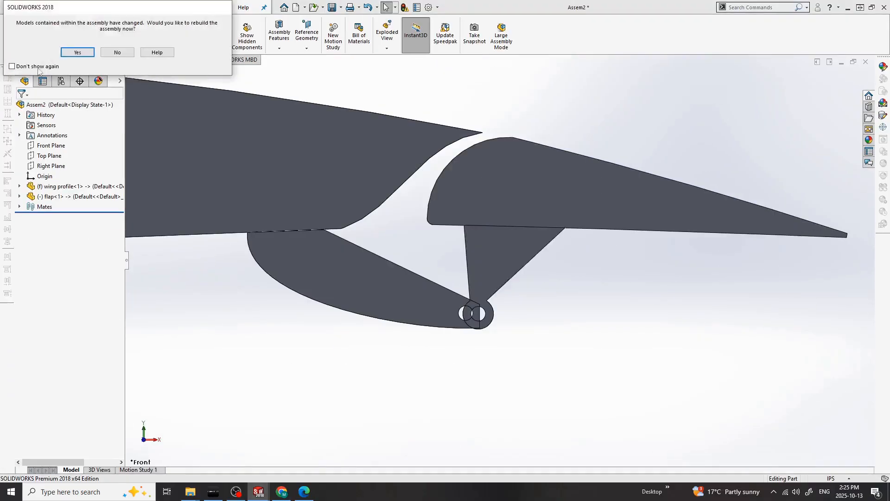
key("Return")
Step: Swing the flap about its hinge and examine the slot clearance to the wing from several angles
left_click_drag(586, 193, 524, 342)
scroll(385, 242, "up", 3)
scroll(386, 242, "down", 1)
left_click_drag(452, 186, 380, 149)
middle_click_drag(381, 151, 502, 242)
scroll(576, 264, "down", 2)
scroll(495, 246, "up", 3)
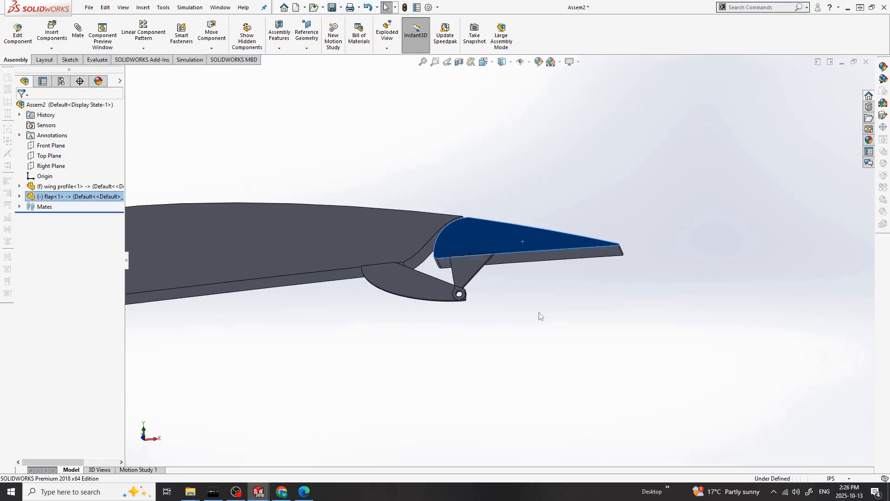
Step: Add a parallel mate between the lower faces of the flap and the wing profile
left_click(78, 31)
left_click(23, 105)
middle_click_drag(533, 288, 558, 282)
left_click(24, 105)
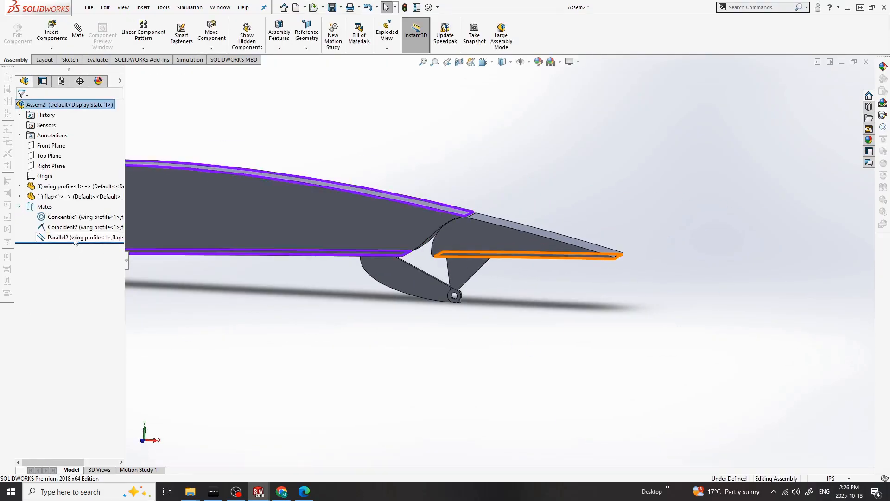
Step: Replace the parallel mate with a 30° angle mate between the lower faces of the flap and the wing profile
scroll(484, 235, "up", 2)
middle_click_drag(510, 250, 530, 262)
left_click(529, 263)
left_click(530, 271)
key("Return")
left_click(289, 257)
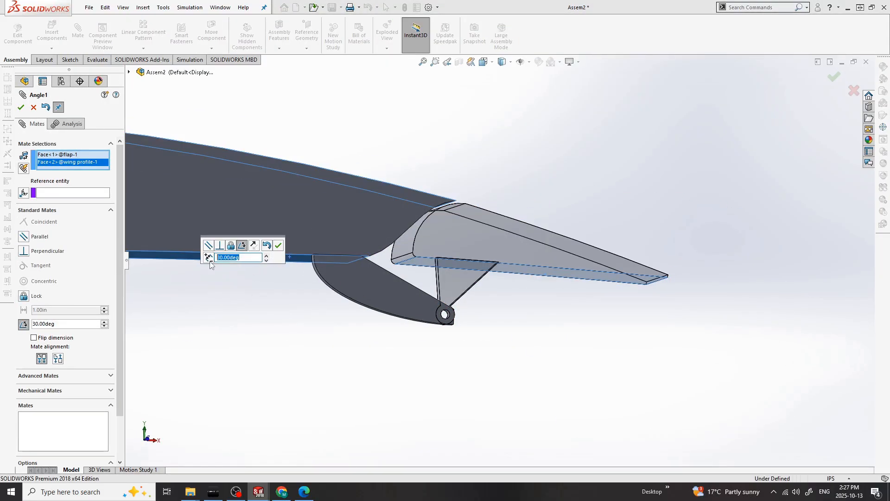
key("Return")
key("Return")
scroll(512, 270, "up", 2)
mouse_move(655, 302)
left_mouse_down()
mouse_move(640, 280)
mouse_move(648, 308)
left_mouse_up()
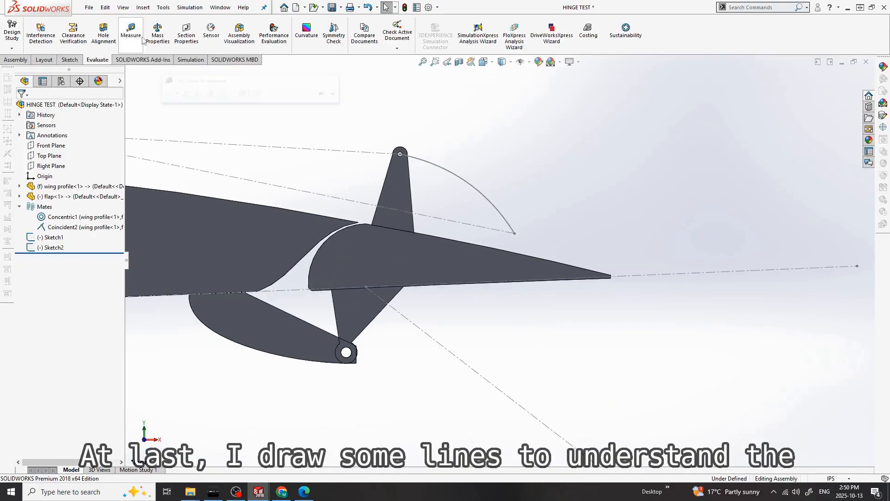
Step: Measure the travel arc of the flap's upper control arm in the HINGE TEST assembly
left_click(477, 182)
scroll(554, 302, "up", 2)
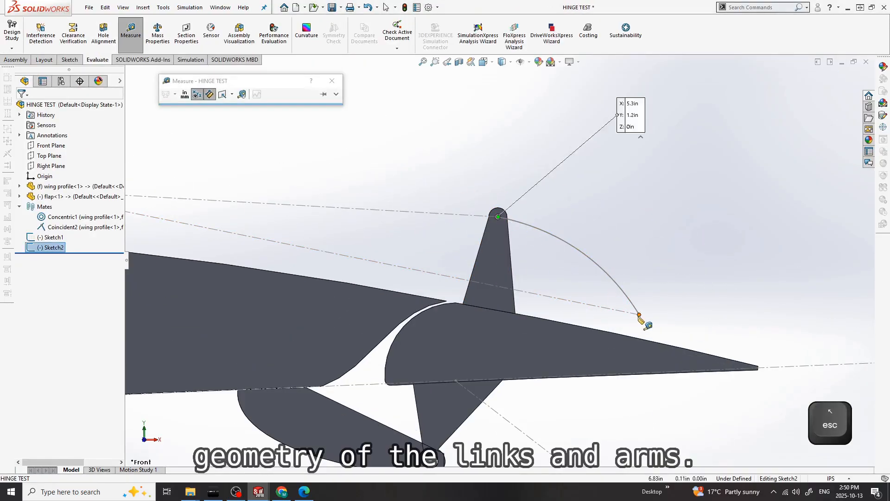